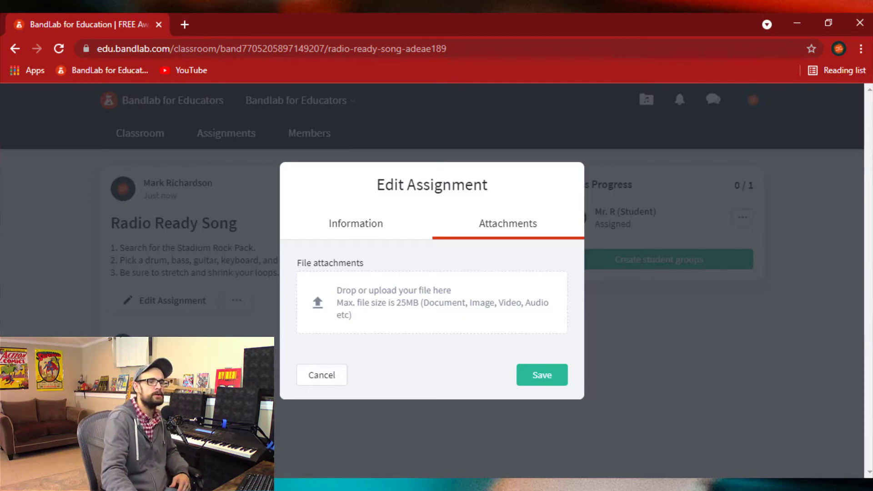
Step: Save the four-member Beatles photo from the rock band image search results to the desktop
{"action": "left_click_drag", "start_coordinate": [301, 104], "coordinate": [237, 13]}
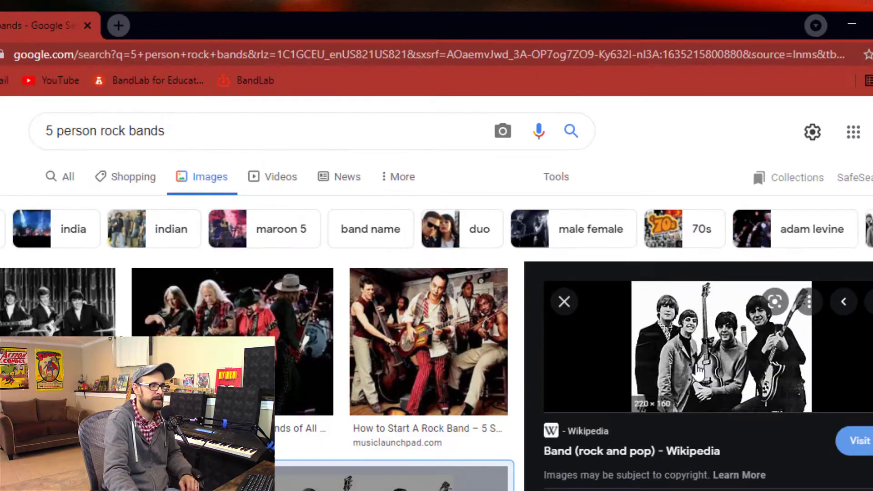
{"action": "right_click", "coordinate": [710, 339]}
{"action": "left_click", "coordinate": [781, 241]}
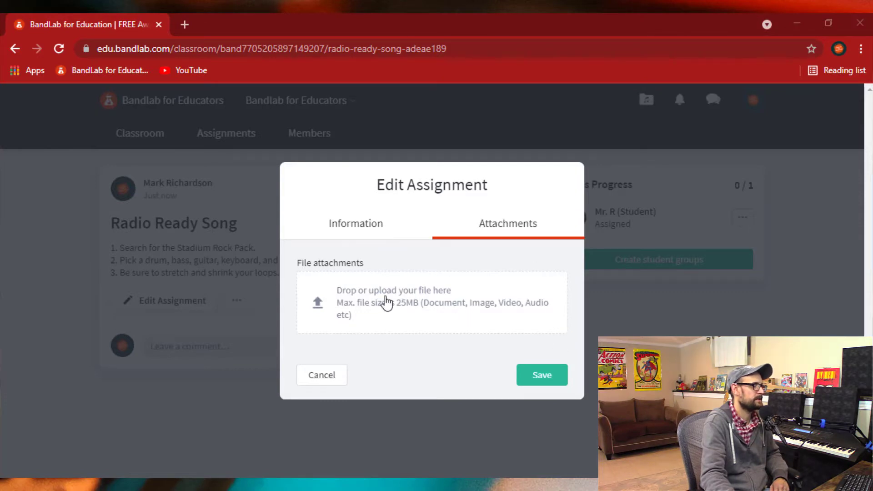
Step: Attach the Beatles_ad_1965_just_the_beatles_crop image from the Desktop folder to the Radio Ready Song assignment and save it
{"action": "left_click", "coordinate": [386, 302]}
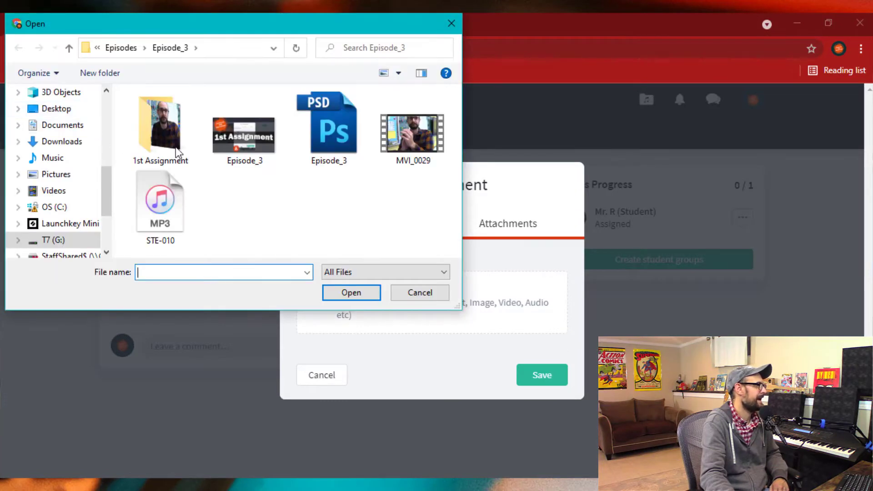
{"action": "scroll", "coordinate": [66, 118], "scroll_direction": "up", "scroll_amount": 5}
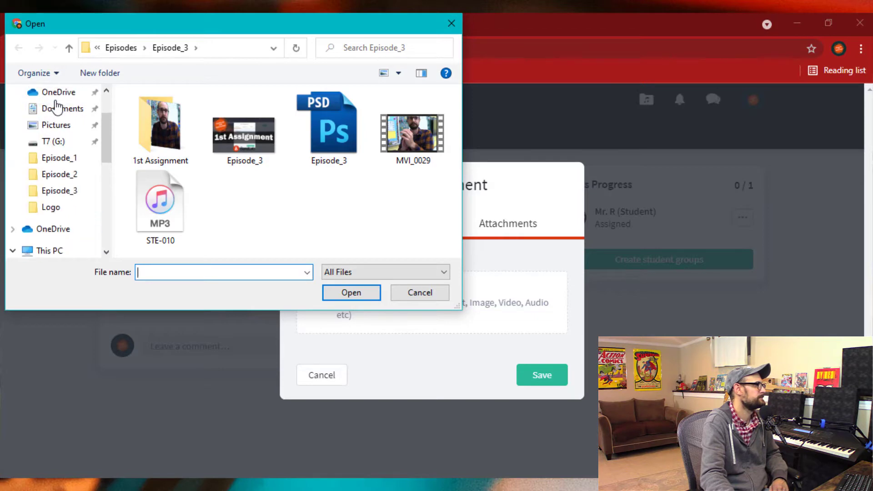
{"action": "left_click", "coordinate": [50, 124]}
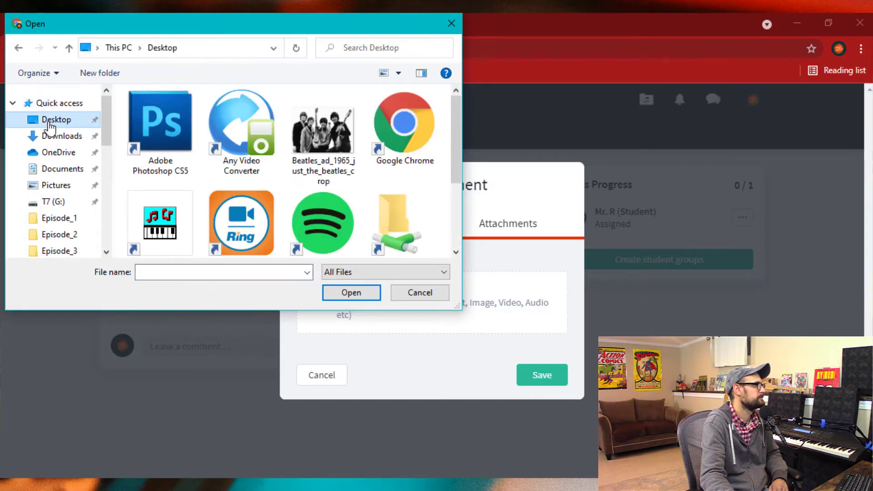
{"action": "left_click", "coordinate": [319, 143]}
{"action": "left_click", "coordinate": [360, 296]}
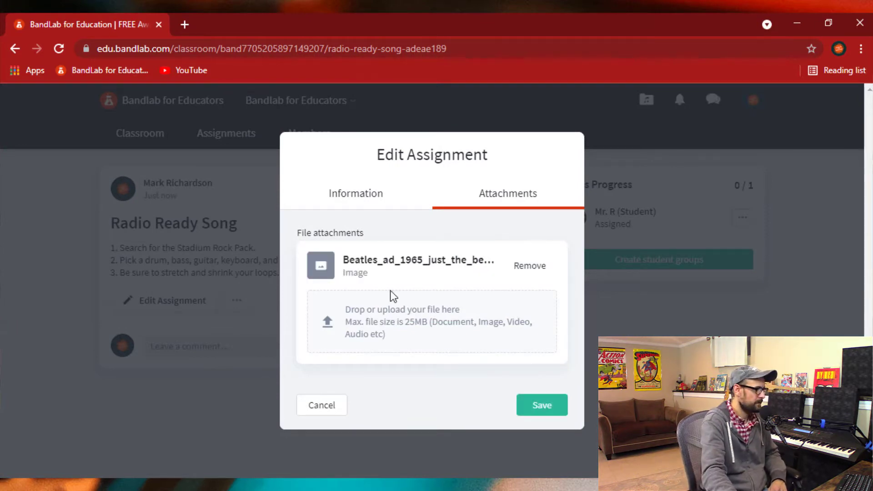
{"action": "left_click", "coordinate": [542, 412]}
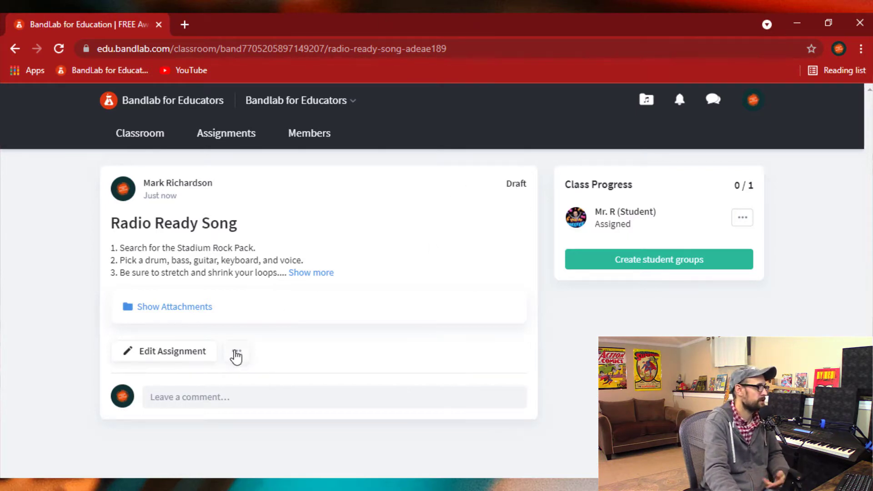
Step: Review the draft's attachment and instructions, and publish the Radio Ready Song assignment without a deadline
{"action": "left_click", "coordinate": [236, 357]}
{"action": "left_click", "coordinate": [276, 378]}
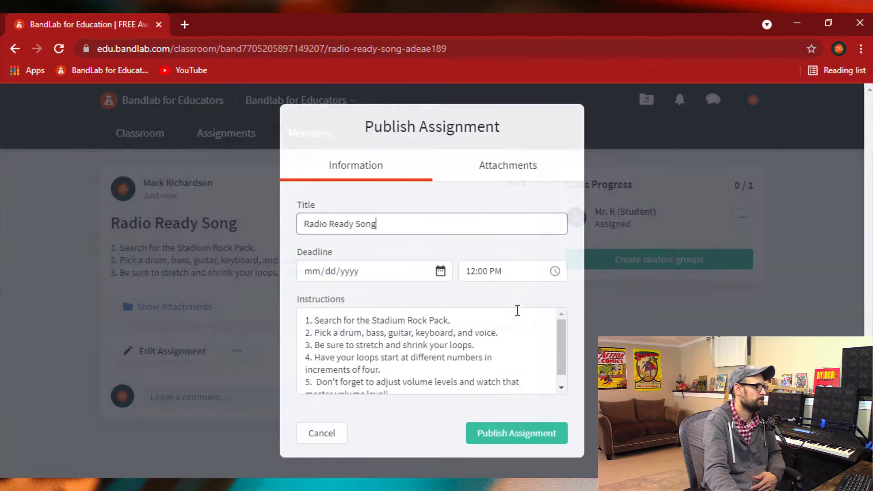
{"action": "left_click", "coordinate": [466, 169]}
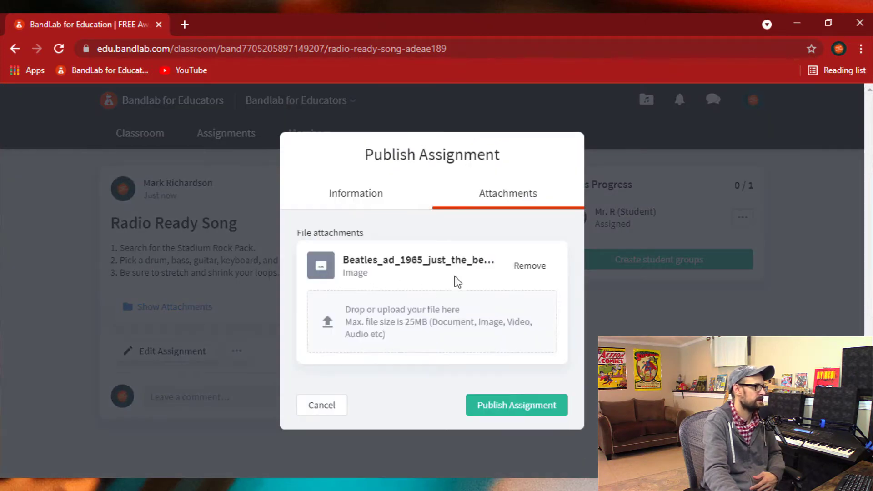
{"action": "left_click", "coordinate": [378, 201]}
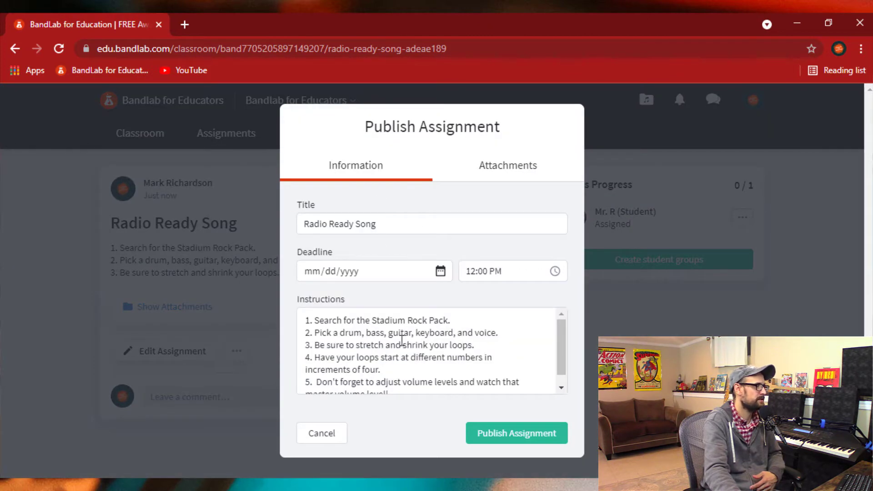
{"action": "left_click", "coordinate": [515, 438]}
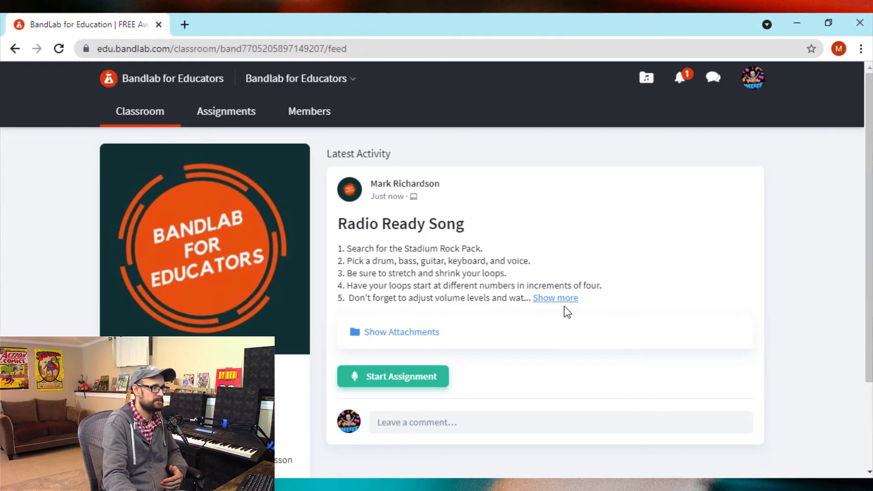
Step: In the student account, expand the assignment's full instructions and download the attached Beatles image for viewing
{"action": "left_click", "coordinate": [550, 299]}
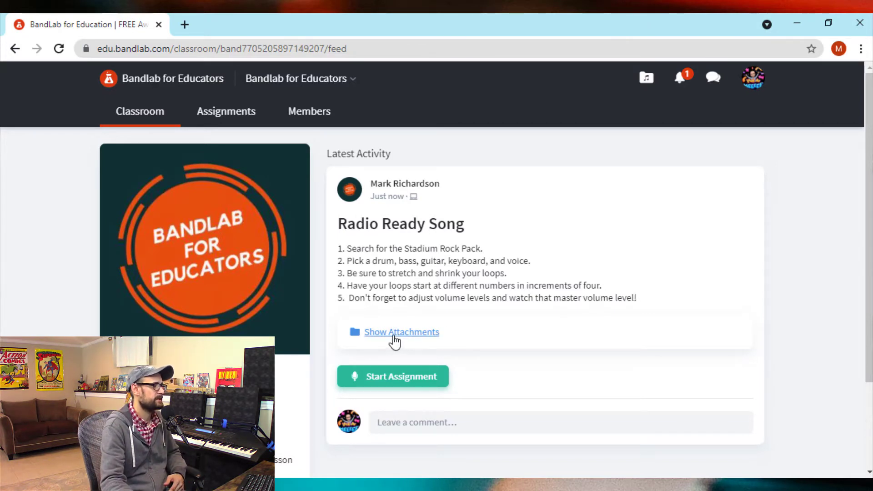
{"action": "left_click", "coordinate": [393, 334]}
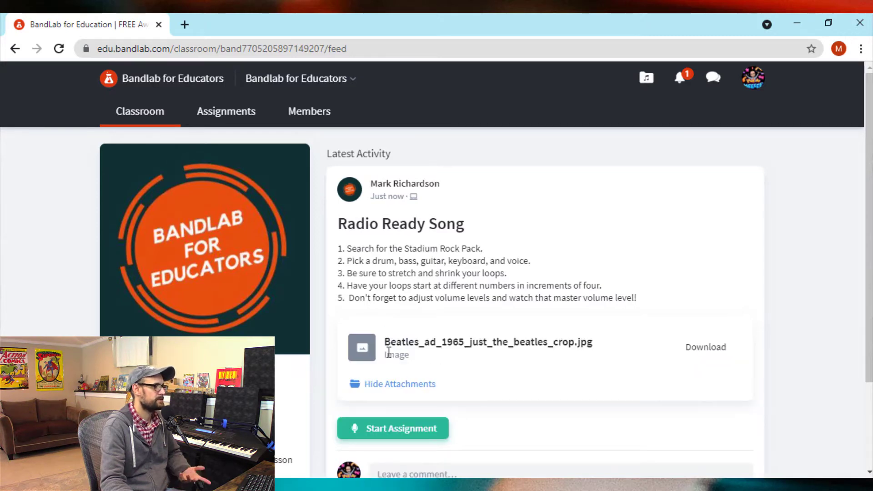
{"action": "left_click", "coordinate": [716, 359]}
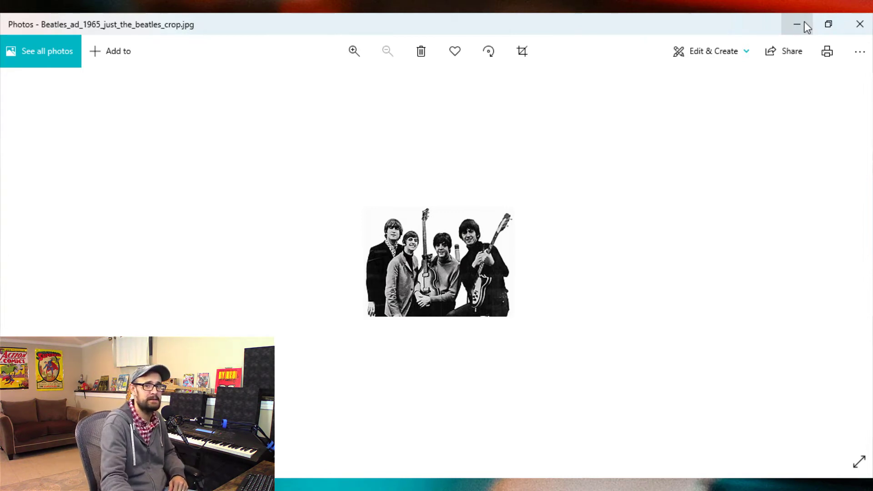
{"action": "left_click", "coordinate": [803, 21]}
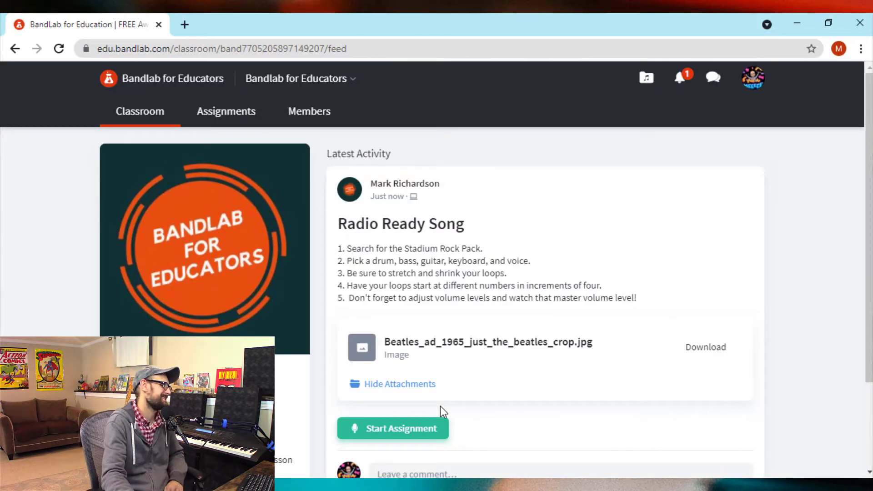
Step: Start the Radio Ready Song assignment from the Teacher's Assignment and dismiss the new track dialog
{"action": "left_click", "coordinate": [423, 434]}
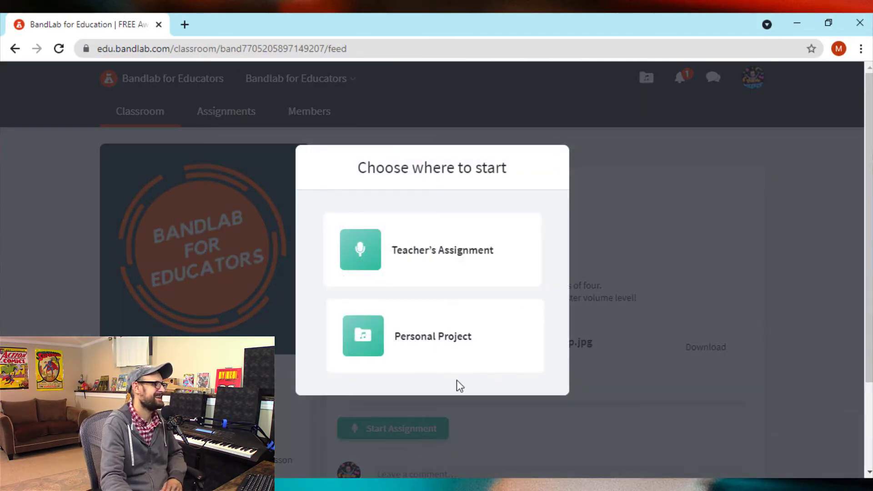
{"action": "left_click", "coordinate": [497, 252]}
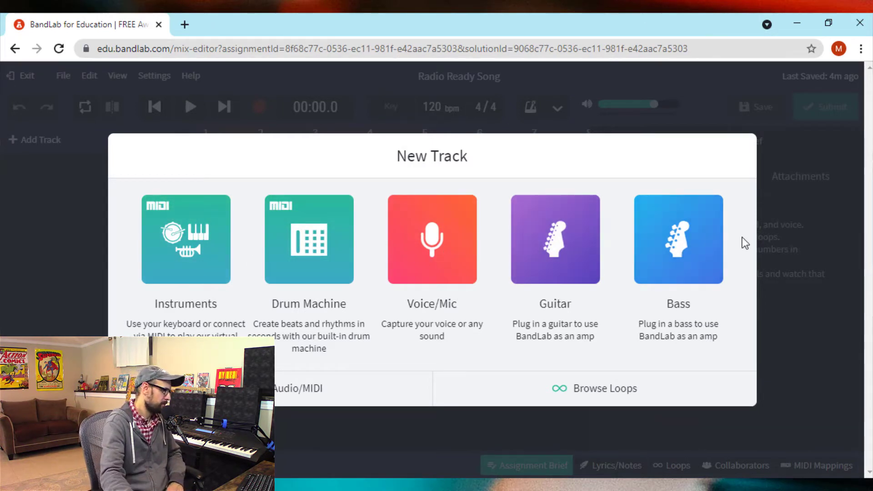
{"action": "left_click", "coordinate": [808, 369]}
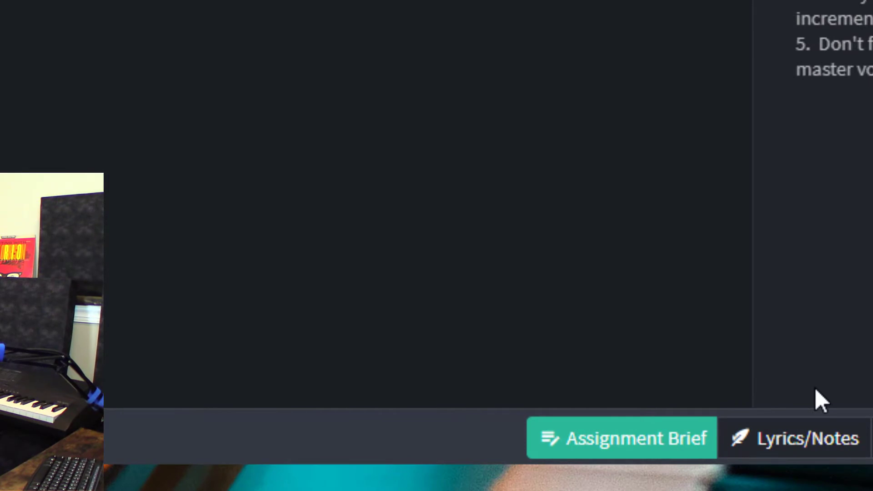
Step: Hide and show the assignment brief again to review its instructions
{"action": "left_click", "coordinate": [624, 441]}
{"action": "left_click", "coordinate": [624, 439]}
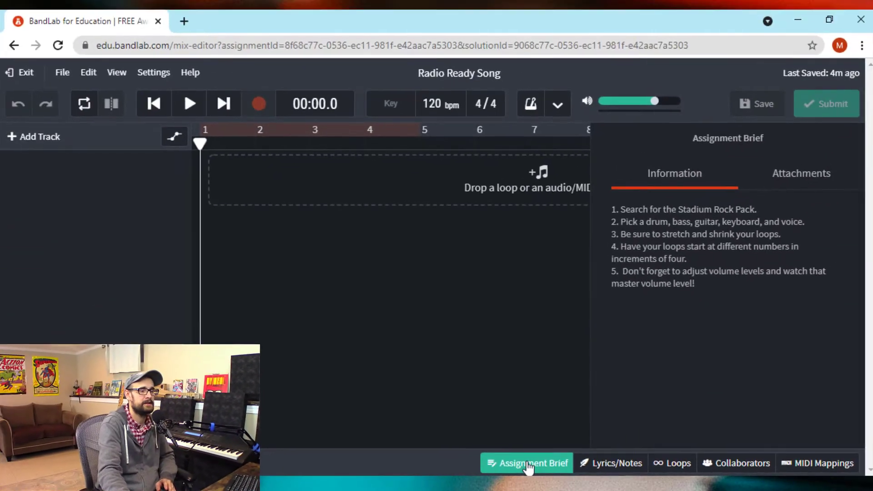
{"action": "left_click", "coordinate": [624, 439]}
{"action": "left_click", "coordinate": [527, 464]}
{"action": "left_click", "coordinate": [527, 464]}
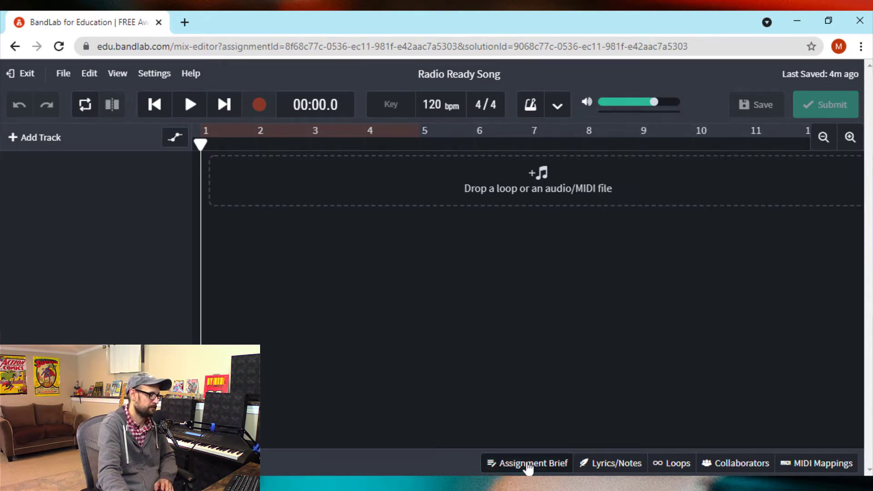
{"action": "left_click", "coordinate": [527, 465]}
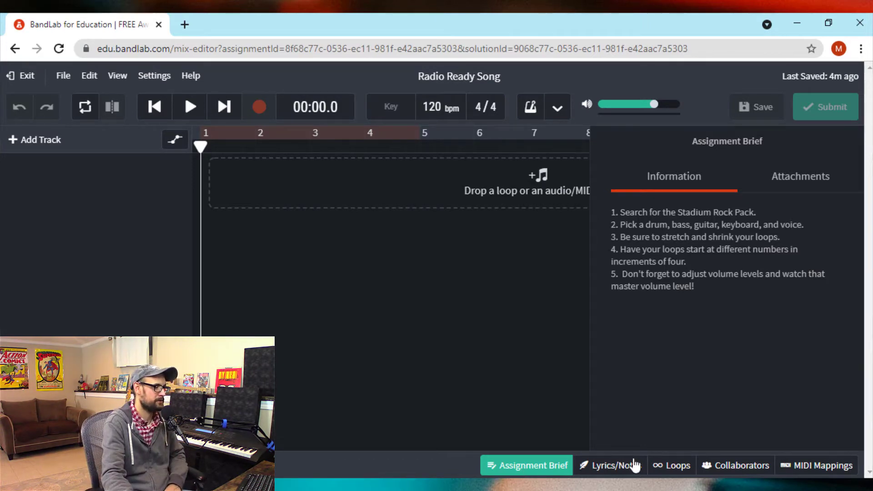
Step: Search the loop packs for Stadium Rock and open that pack
{"action": "left_click", "coordinate": [664, 468]}
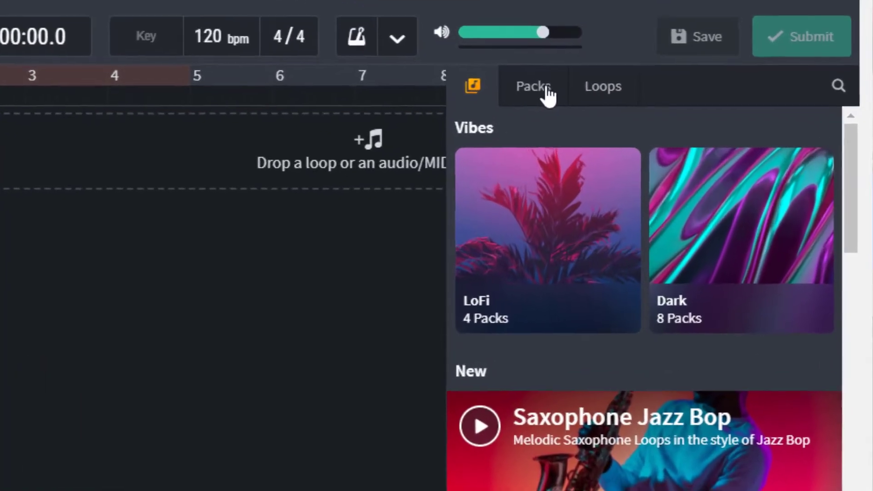
{"action": "left_click", "coordinate": [663, 144]}
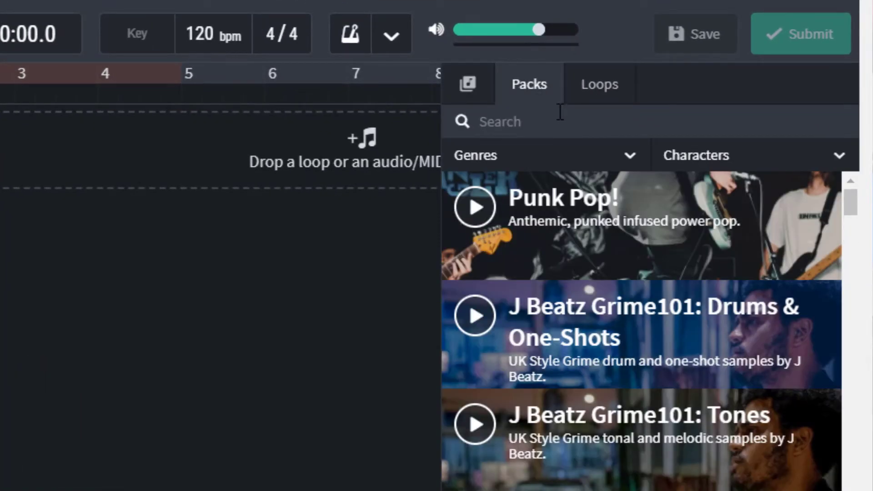
{"action": "type", "text": "staduim roc"}
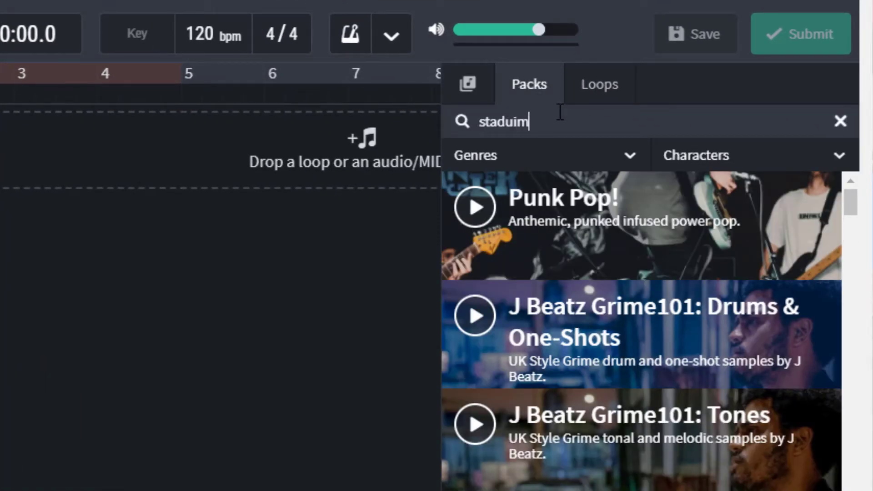
{"action": "type", "text": "k"}
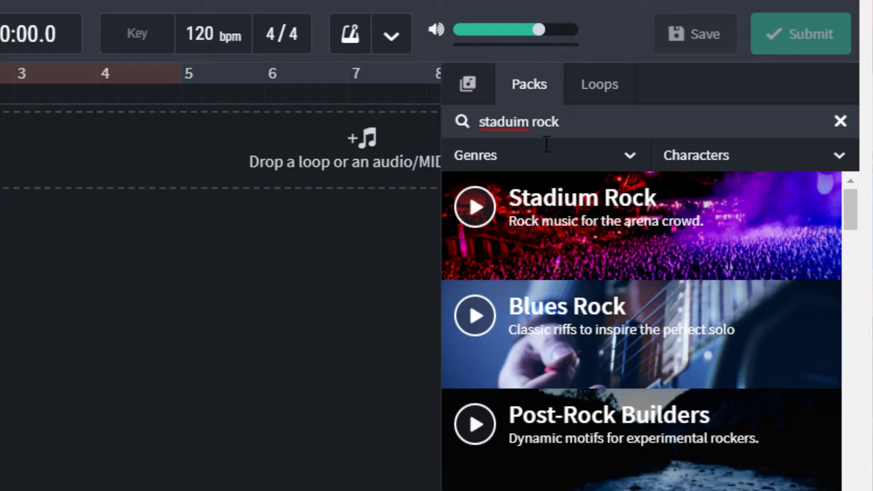
{"action": "left_click", "coordinate": [593, 267]}
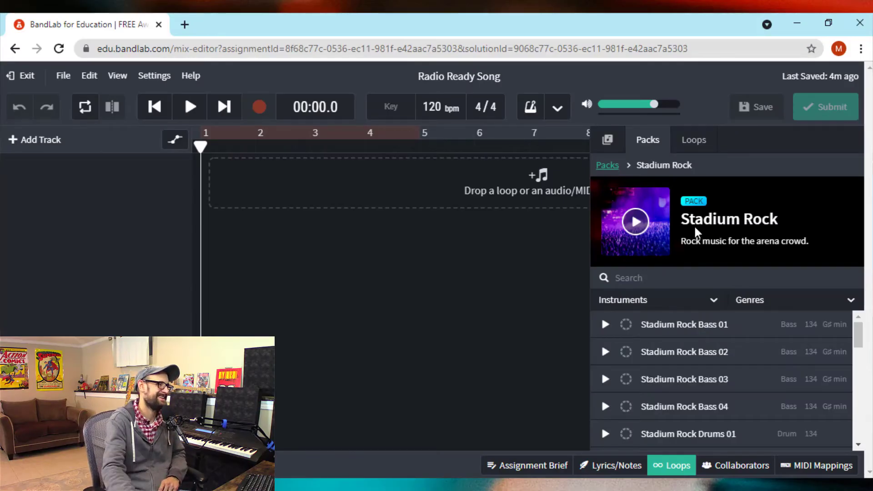
Step: Look through the Stadium Rock pack's loops and compare them with the instruments required in the assignment brief
{"action": "scroll", "coordinate": [704, 401], "scroll_direction": "down", "scroll_amount": 4}
{"action": "scroll", "coordinate": [704, 401], "scroll_direction": "down", "scroll_amount": 8}
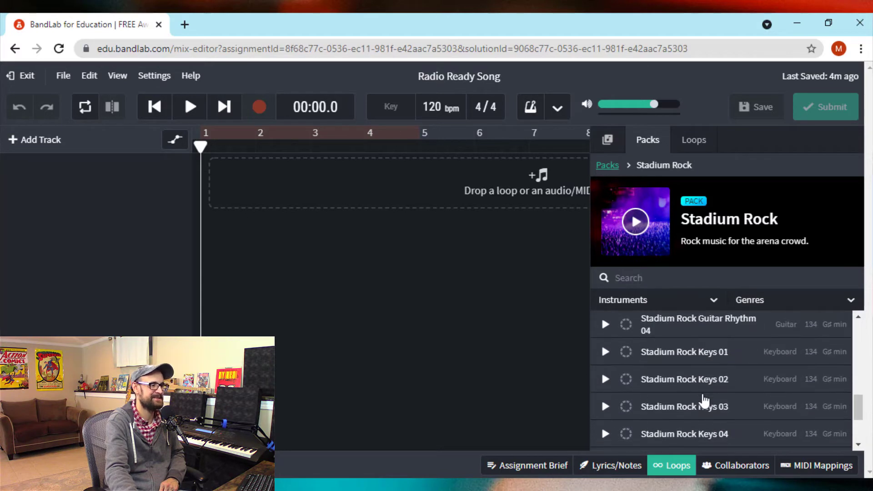
{"action": "scroll", "coordinate": [704, 401], "scroll_direction": "up", "scroll_amount": 15}
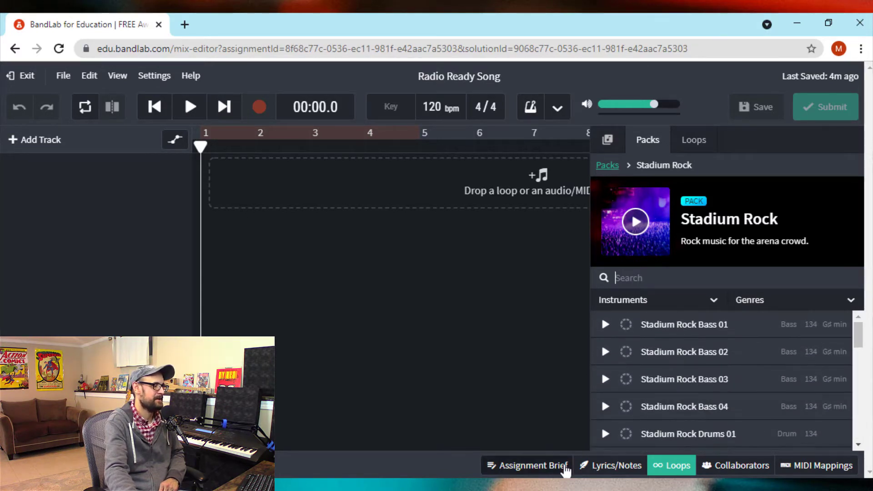
{"action": "left_click", "coordinate": [554, 466]}
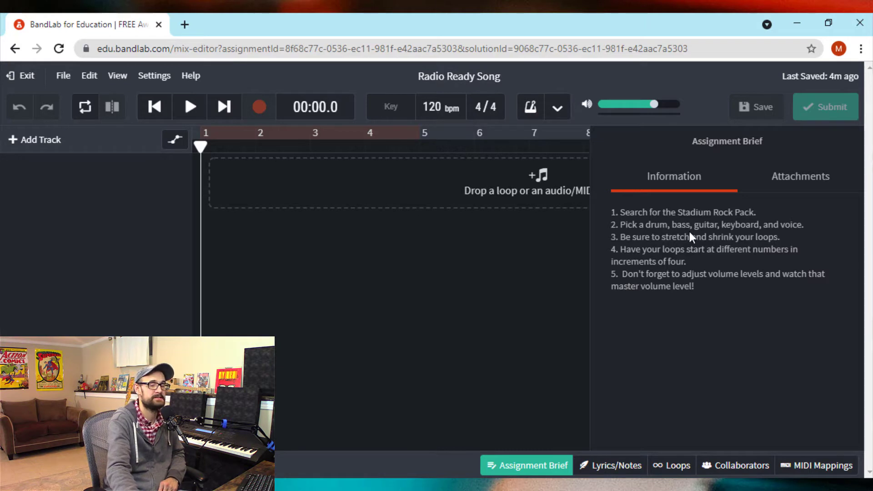
{"action": "left_click", "coordinate": [676, 469]}
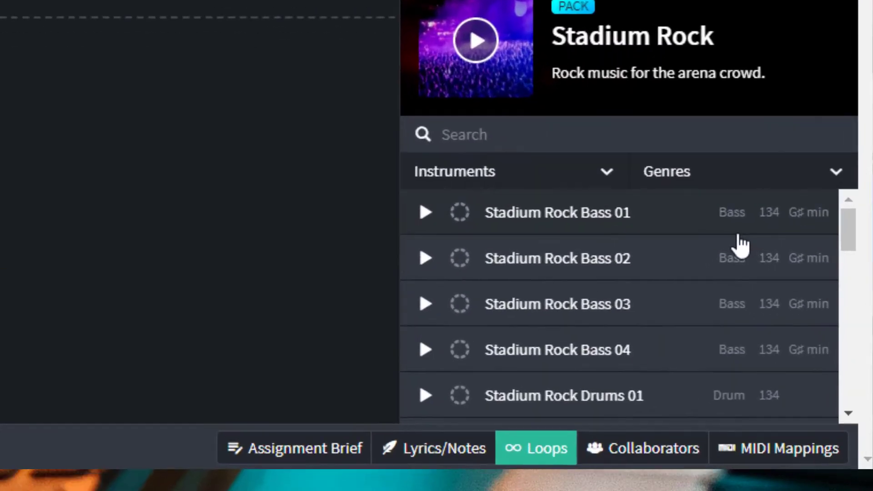
{"action": "scroll", "coordinate": [797, 328], "scroll_direction": "down", "scroll_amount": 4}
{"action": "scroll", "coordinate": [726, 227], "scroll_direction": "down", "scroll_amount": 12}
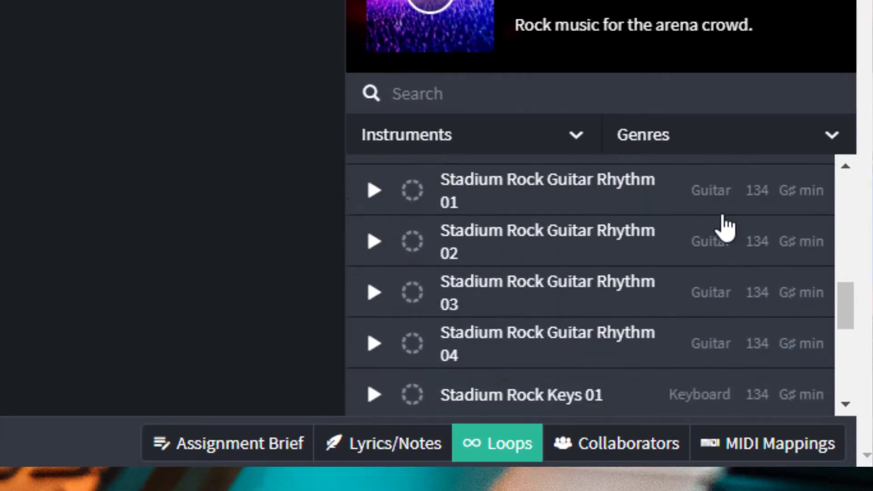
{"action": "scroll", "coordinate": [726, 227], "scroll_direction": "up", "scroll_amount": 15}
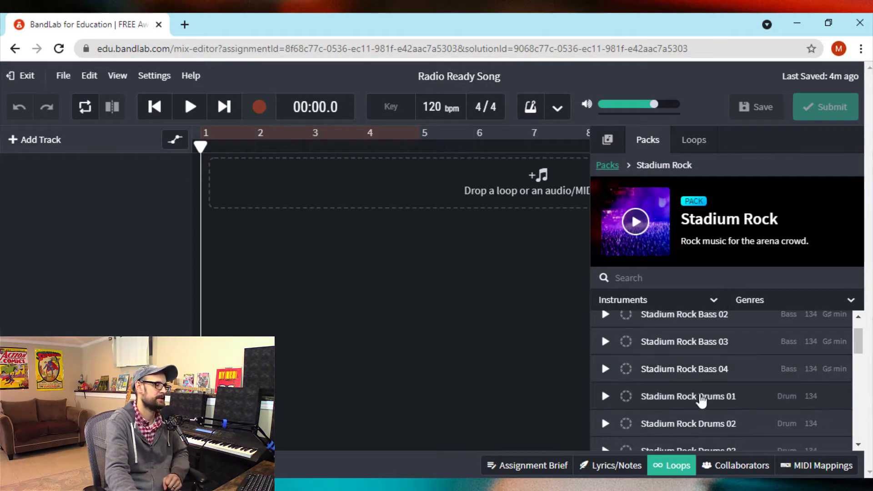
Step: Preview the Stadium Rock Drums 01 and Drums 02 loops
{"action": "left_click", "coordinate": [604, 397]}
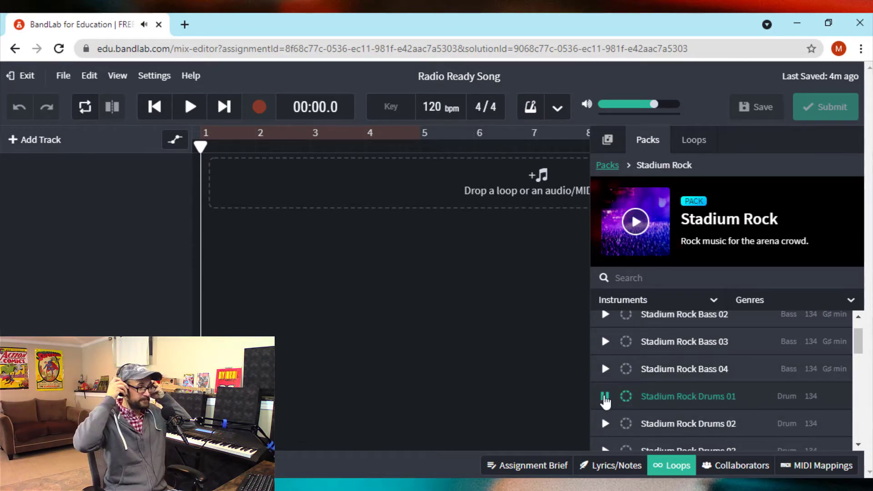
{"action": "scroll", "coordinate": [609, 382], "scroll_direction": "down", "scroll_amount": 2}
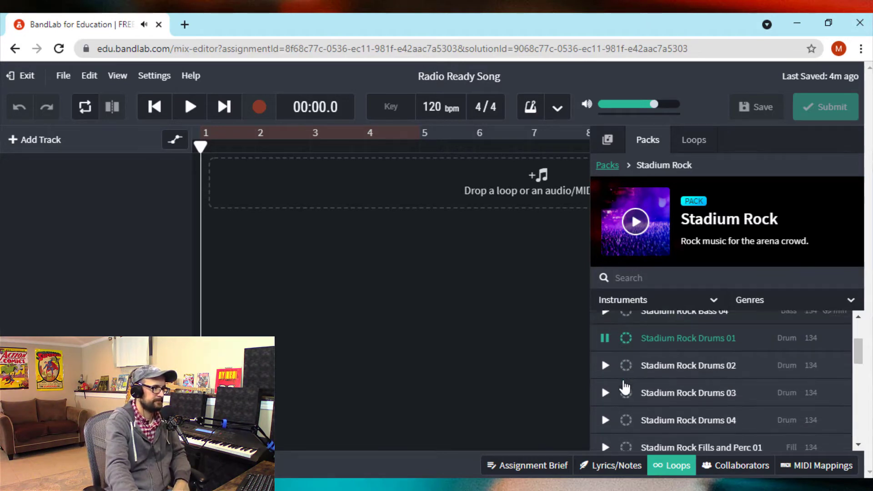
{"action": "left_click", "coordinate": [606, 356]}
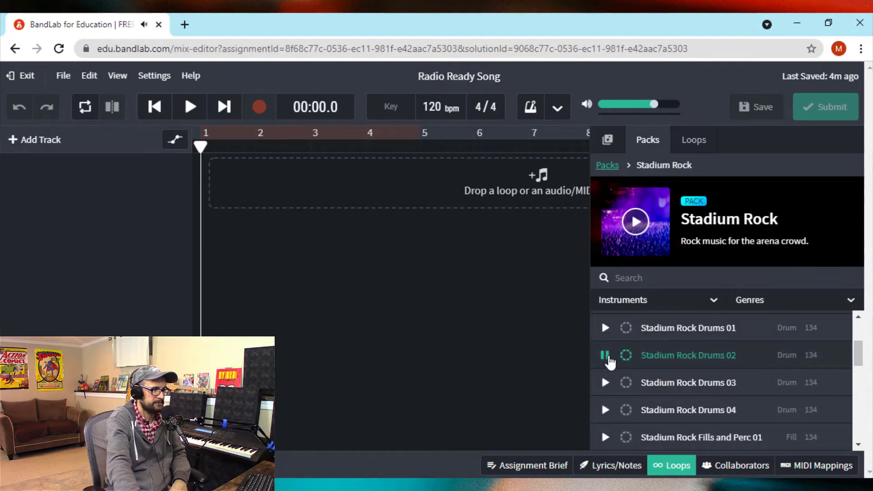
Step: Preview the Stadium Rock Drums 03 loop and add it to the timeline as a new track near bar 2
{"action": "left_click", "coordinate": [606, 384]}
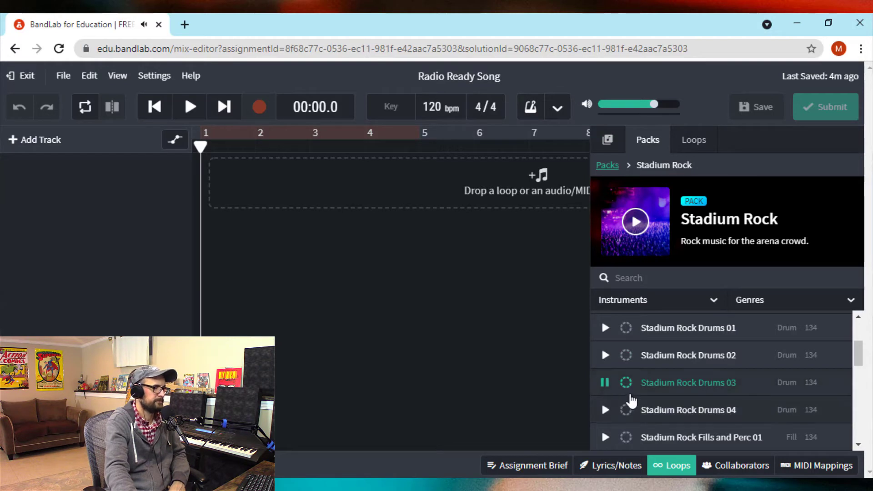
{"action": "left_click", "coordinate": [618, 383]}
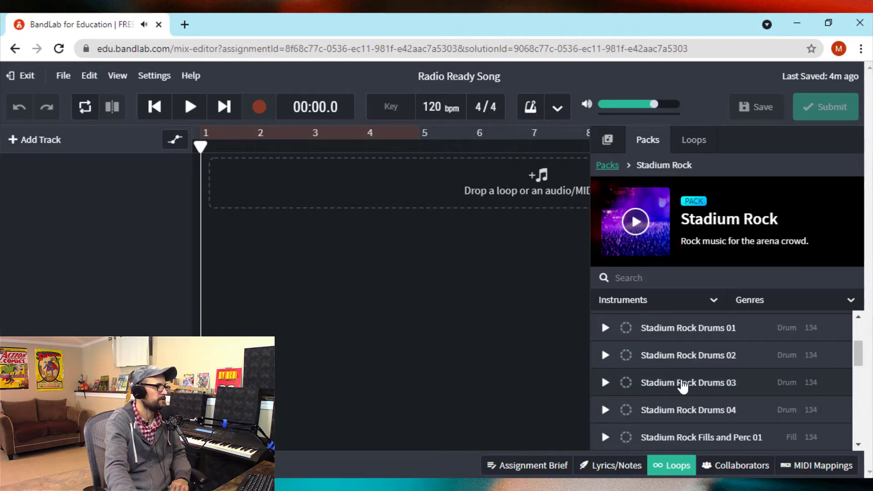
{"action": "left_click_drag", "start_coordinate": [682, 388], "coordinate": [275, 187]}
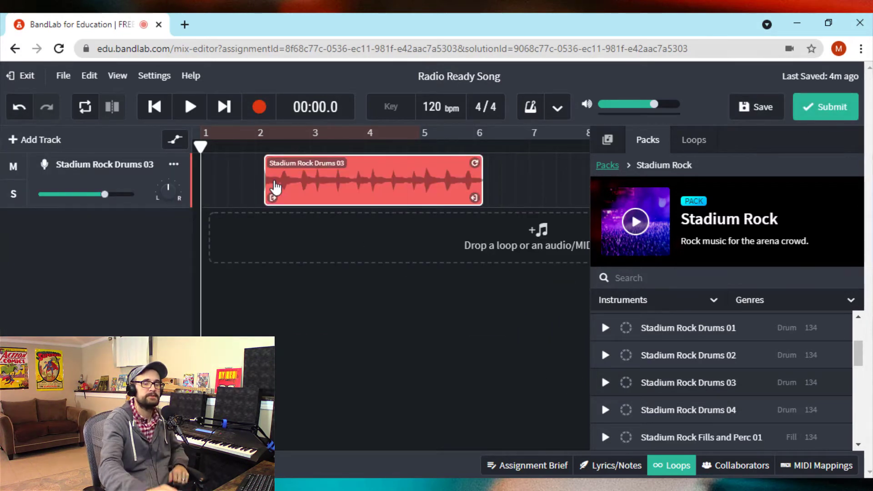
Step: Preview the Stadium Rock Bass 01 to 04 loops and add Bass 03 on a new track below the drums
{"action": "scroll", "coordinate": [743, 345], "scroll_direction": "up", "scroll_amount": 3}
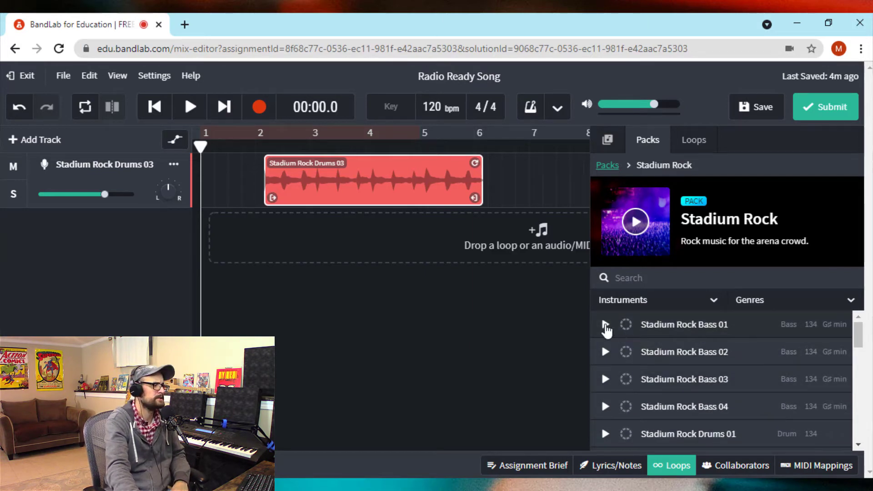
{"action": "left_click", "coordinate": [605, 326]}
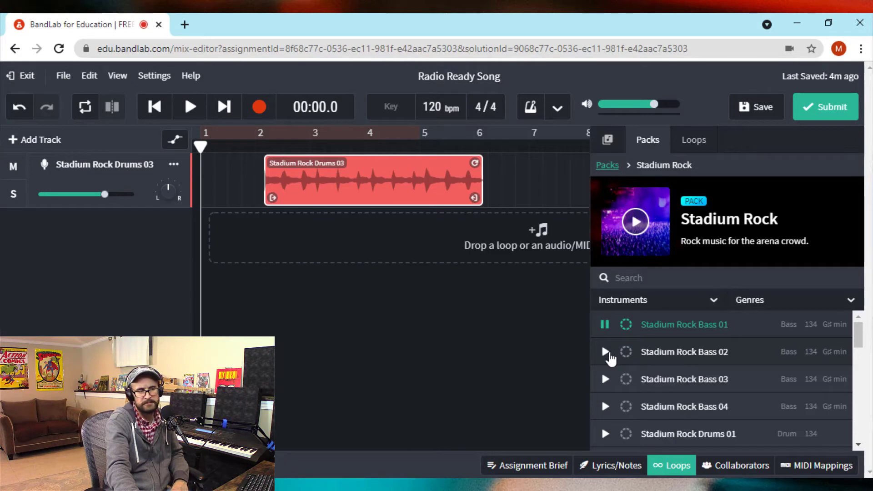
{"action": "left_click", "coordinate": [606, 353]}
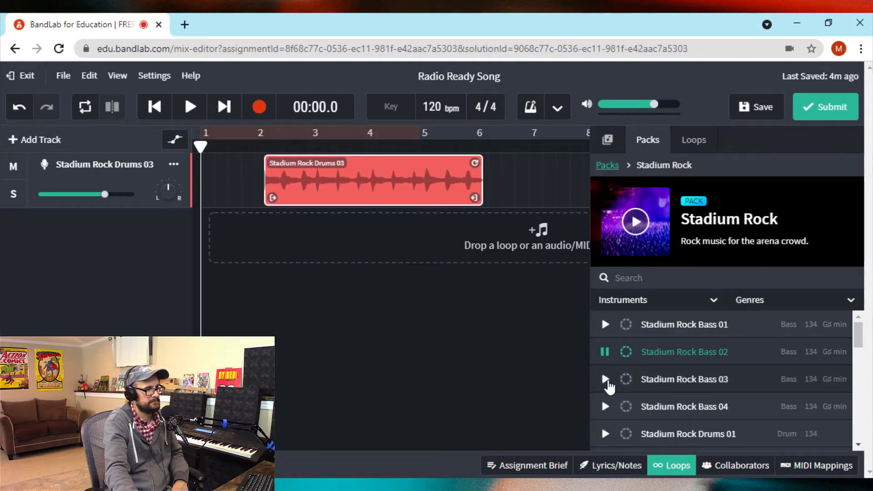
{"action": "left_click", "coordinate": [605, 380]}
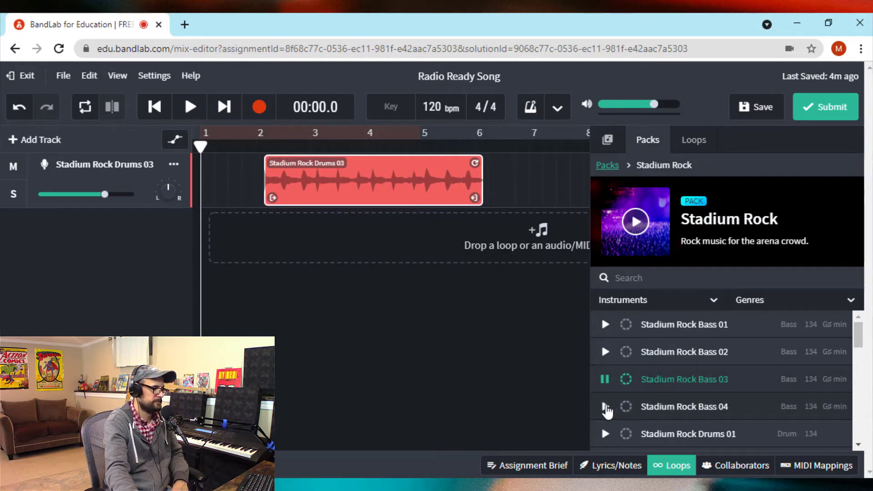
{"action": "left_click", "coordinate": [605, 408]}
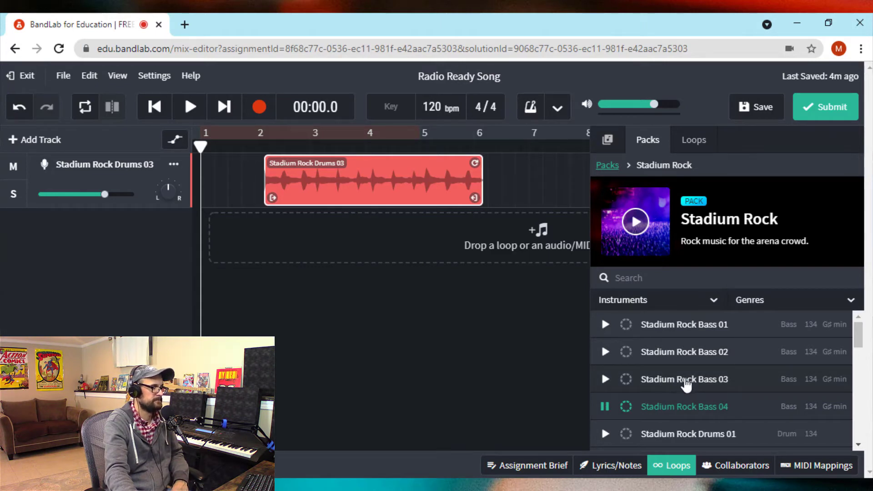
{"action": "left_click_drag", "start_coordinate": [686, 384], "coordinate": [274, 226]}
Step: Preview the Stadium Rock Guitar Rhythm 02 to 04 loops and add Guitar Rhythm 02 on a new track below the bass
{"action": "scroll", "coordinate": [708, 354], "scroll_direction": "down", "scroll_amount": 4}
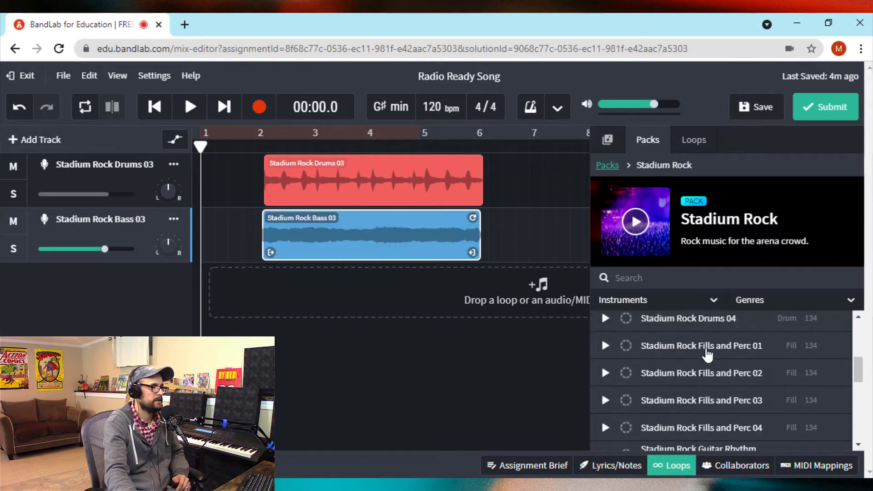
{"action": "scroll", "coordinate": [708, 355], "scroll_direction": "down", "scroll_amount": 3}
{"action": "scroll", "coordinate": [795, 343], "scroll_direction": "up", "scroll_amount": 3}
{"action": "scroll", "coordinate": [792, 370], "scroll_direction": "down", "scroll_amount": 2}
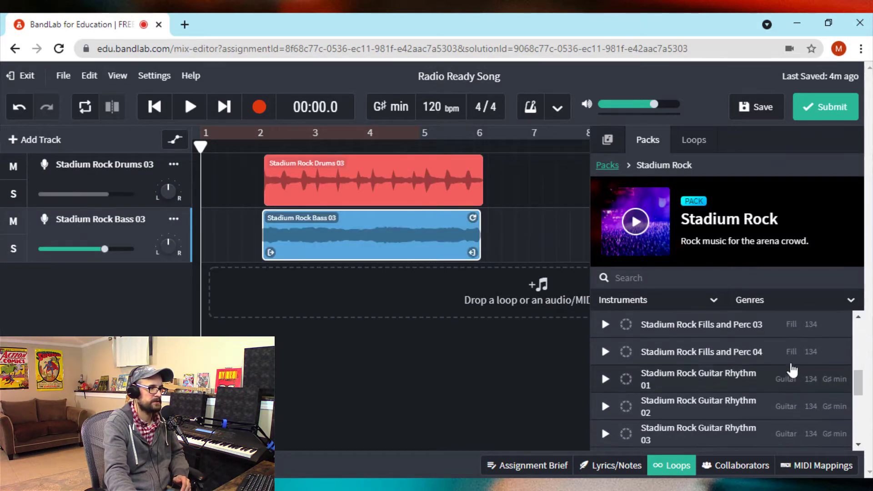
{"action": "scroll", "coordinate": [789, 373], "scroll_direction": "down", "scroll_amount": 3}
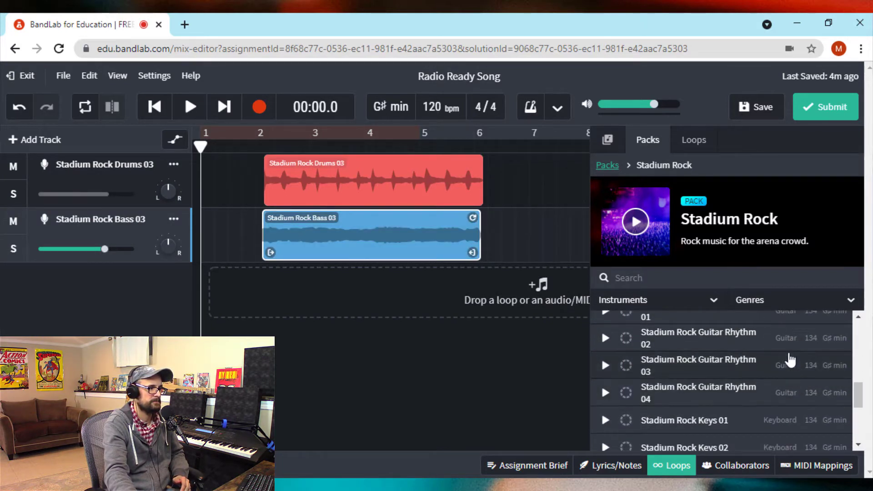
{"action": "left_click", "coordinate": [604, 339]}
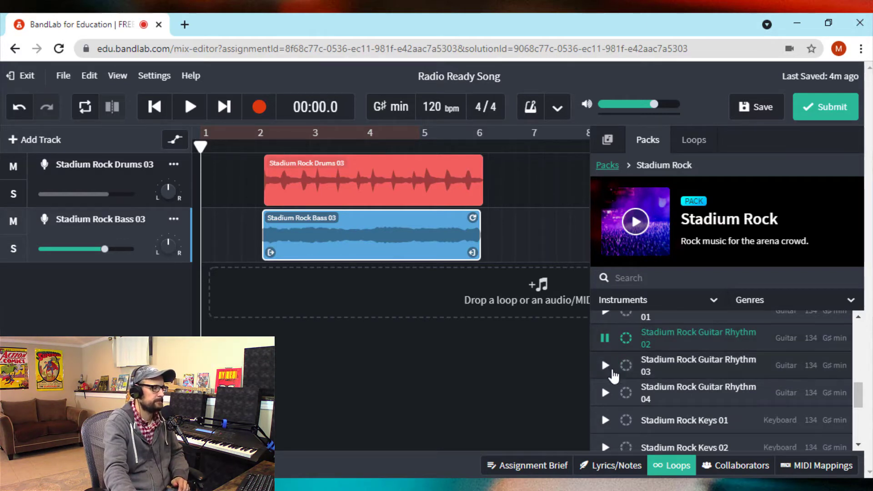
{"action": "left_click", "coordinate": [605, 366]}
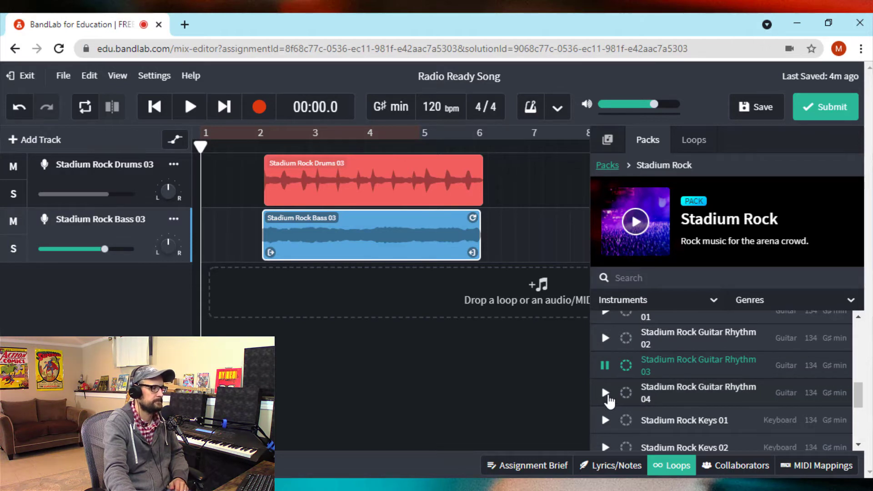
{"action": "left_click", "coordinate": [607, 394]}
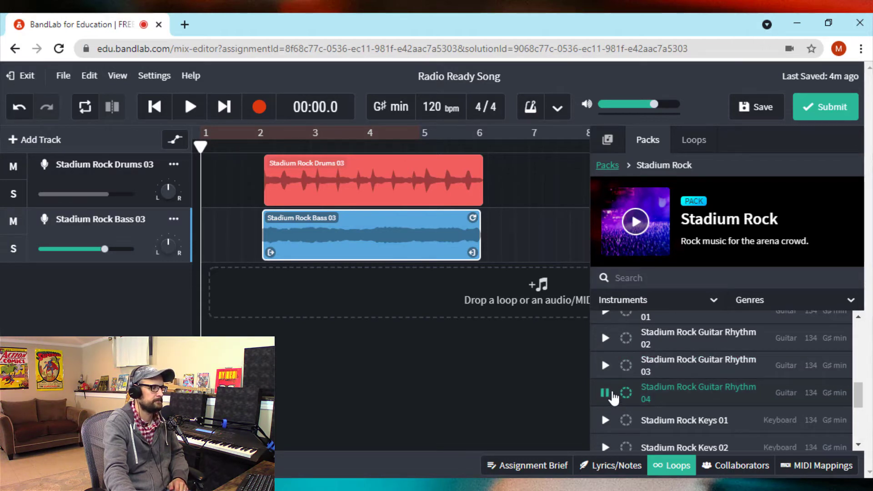
{"action": "left_click_drag", "start_coordinate": [731, 333], "coordinate": [277, 281]}
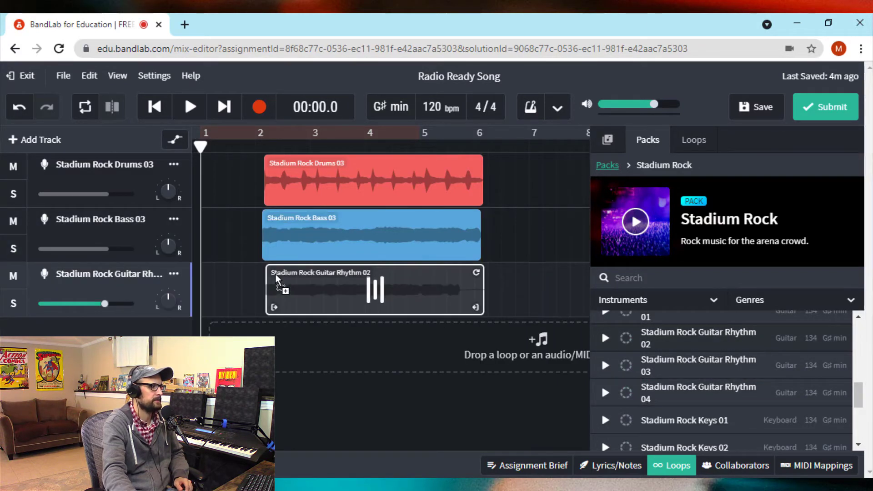
Step: Preview the Stadium Rock Guitar Rhythm 01 loop for comparison and stop its playback
{"action": "scroll", "coordinate": [728, 364], "scroll_direction": "up", "scroll_amount": 1}
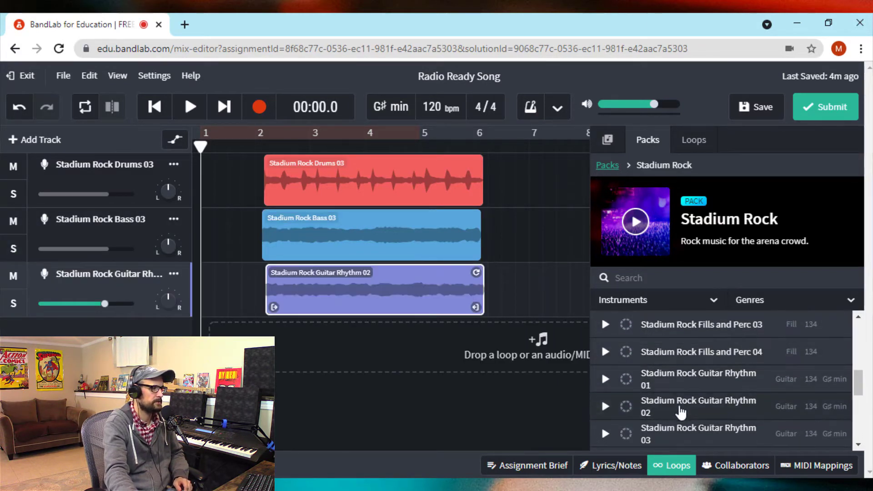
{"action": "left_click", "coordinate": [606, 379]}
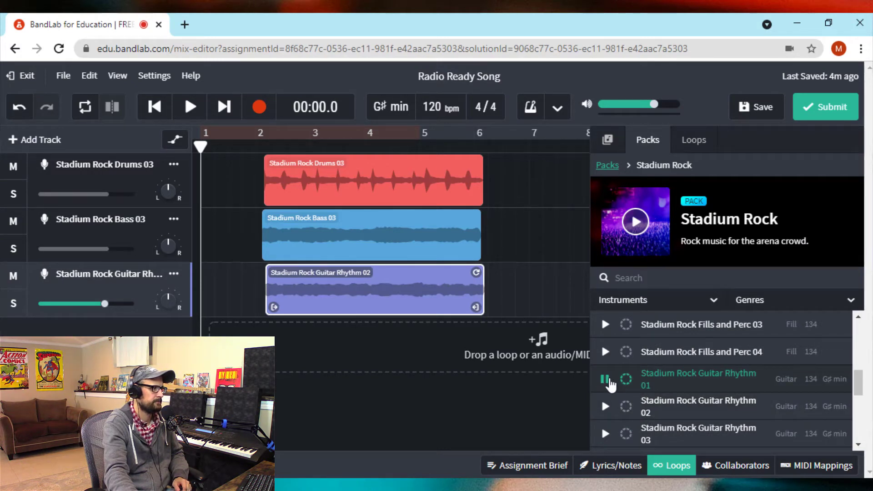
{"action": "left_click", "coordinate": [608, 380]}
Step: Preview the Stadium Rock Keys 01 to 04 loops and add Keys 01 on a new track below the guitar
{"action": "scroll", "coordinate": [744, 385], "scroll_direction": "down", "scroll_amount": 3}
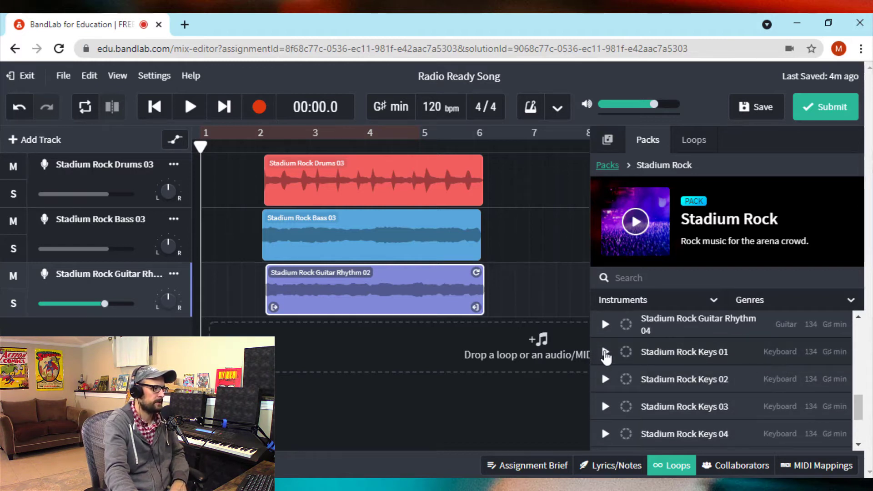
{"action": "left_click", "coordinate": [605, 353]}
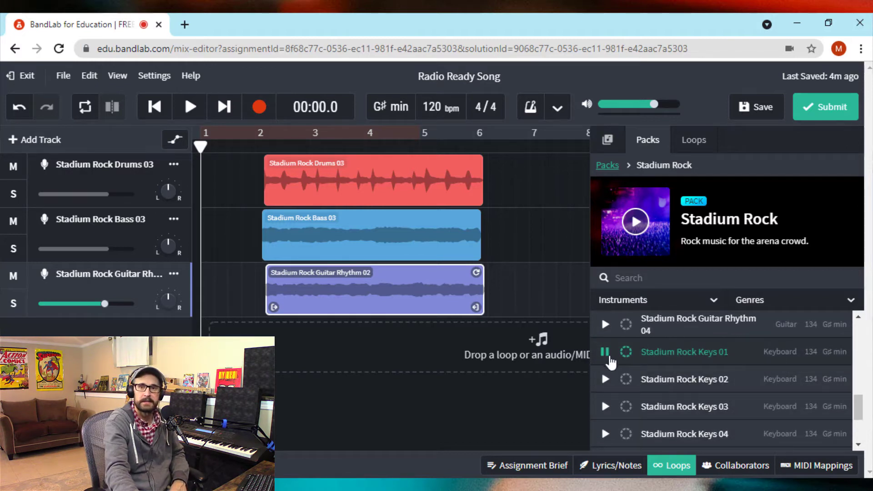
{"action": "left_click", "coordinate": [608, 381]}
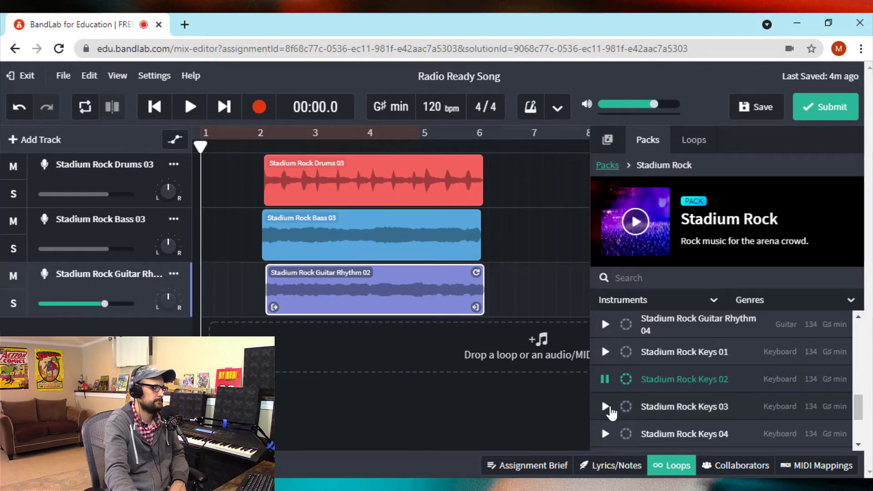
{"action": "left_click", "coordinate": [609, 406]}
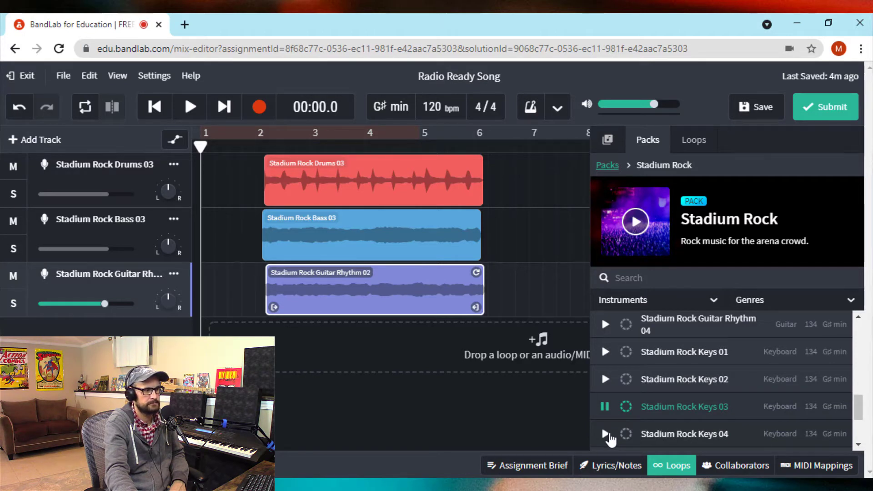
{"action": "left_click", "coordinate": [608, 435]}
{"action": "scroll", "coordinate": [623, 419], "scroll_direction": "down", "scroll_amount": 2}
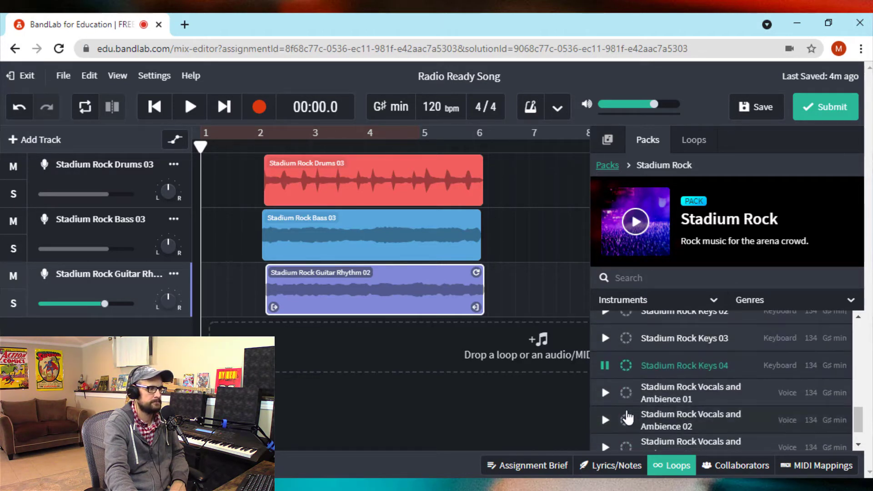
{"action": "scroll", "coordinate": [657, 387], "scroll_direction": "up", "scroll_amount": 3}
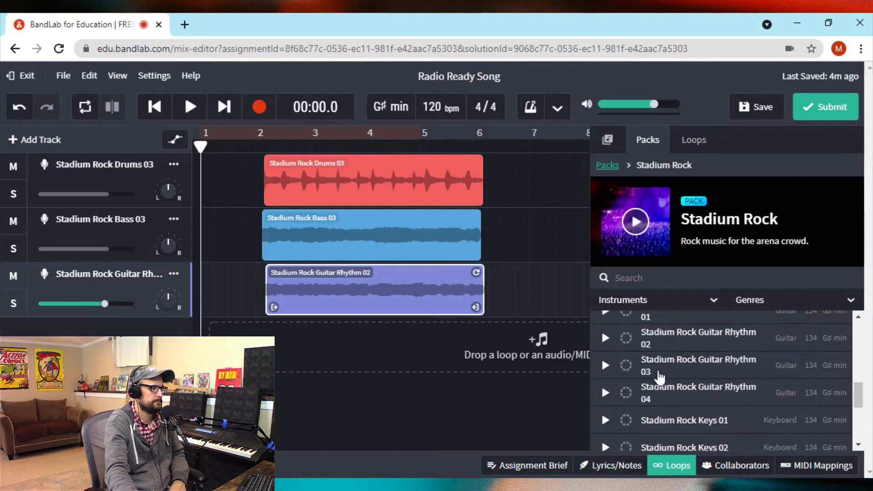
{"action": "left_click_drag", "start_coordinate": [661, 423], "coordinate": [328, 357]}
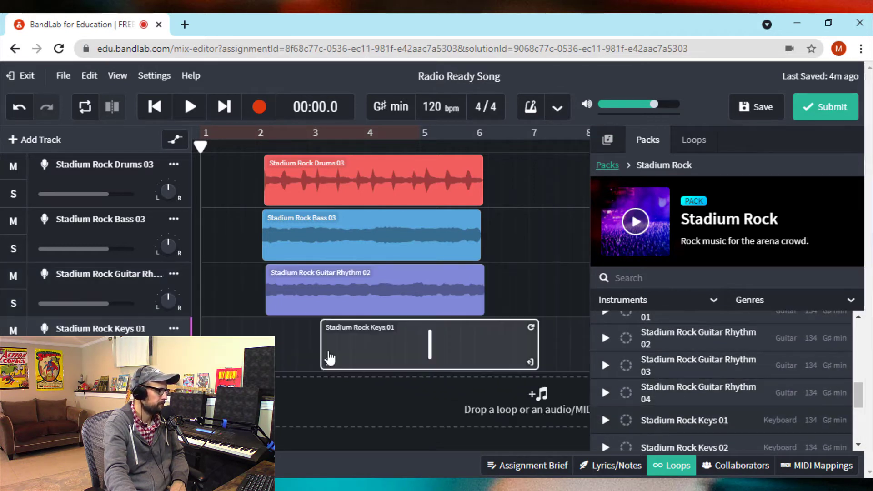
Step: Preview the Stadium Rock Vocals and Ambience 01 to 04 loops and add Vocals and Ambience 03 on a new track below the keys
{"action": "scroll", "coordinate": [660, 391], "scroll_direction": "down", "scroll_amount": 3}
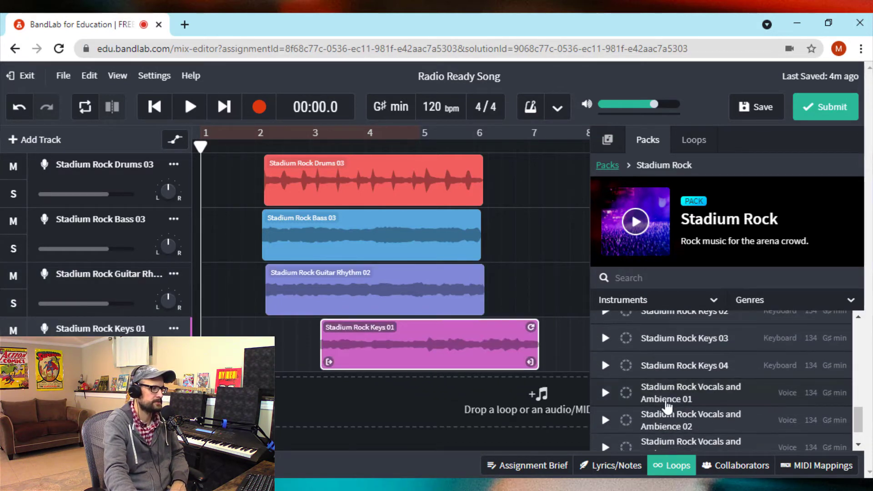
{"action": "left_click", "coordinate": [606, 393]}
{"action": "scroll", "coordinate": [607, 397], "scroll_direction": "down", "scroll_amount": 1}
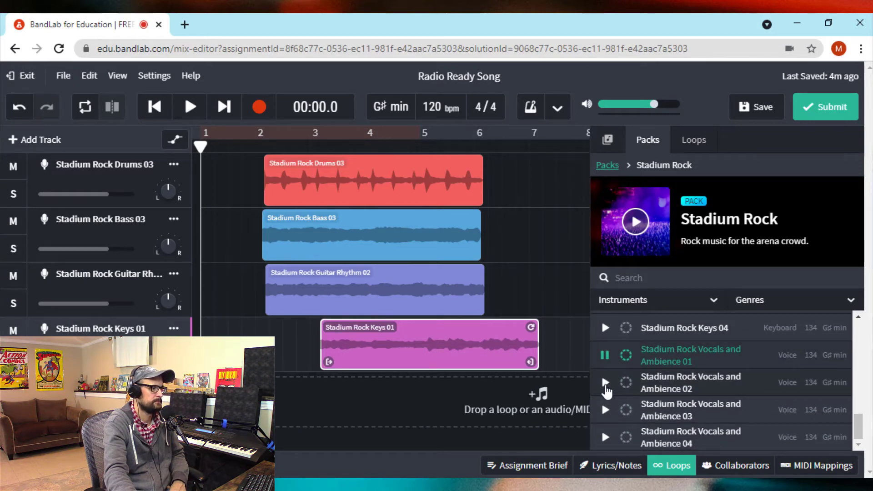
{"action": "left_click", "coordinate": [605, 383]}
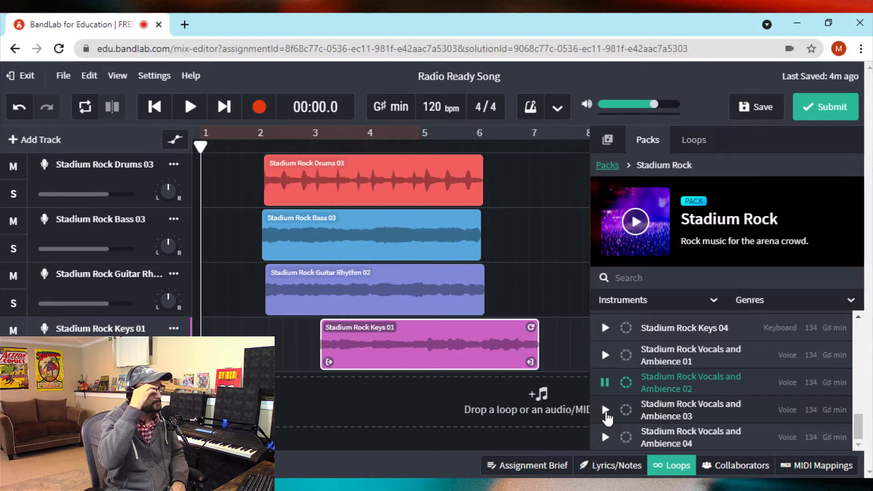
{"action": "left_click", "coordinate": [605, 411]}
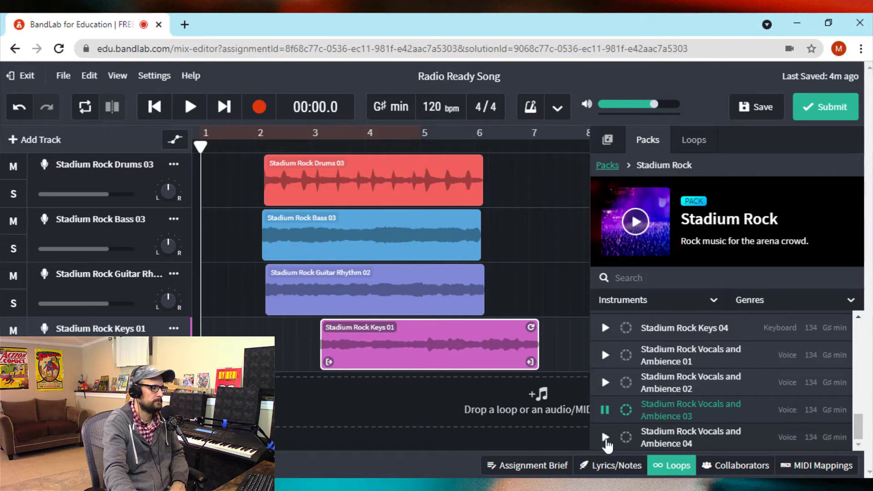
{"action": "left_click", "coordinate": [606, 438]}
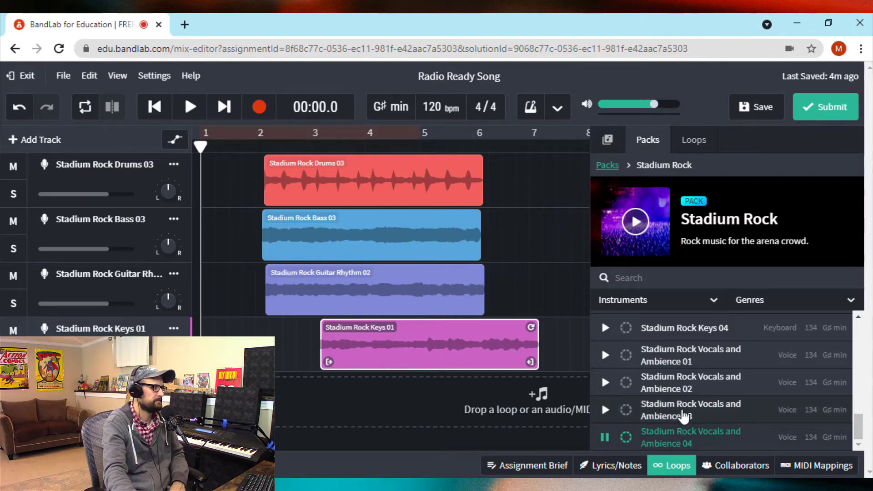
{"action": "left_click_drag", "start_coordinate": [682, 416], "coordinate": [350, 400]}
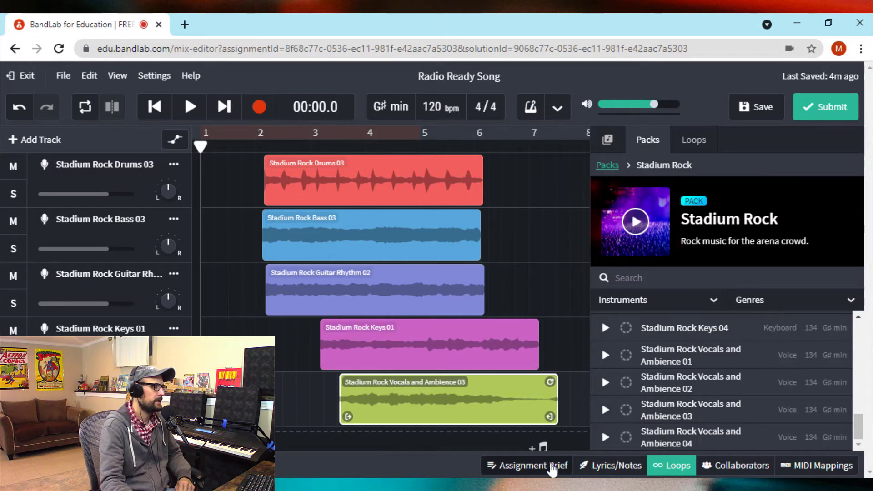
Step: Hide the loop browser, review the assignment brief's instructions on arranging the loops, and hide the brief again
{"action": "left_click", "coordinate": [681, 471]}
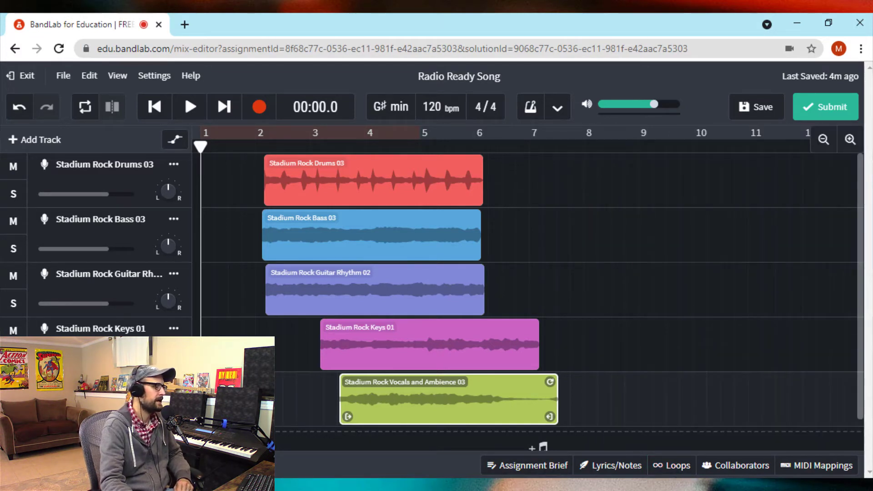
{"action": "left_click", "coordinate": [525, 471]}
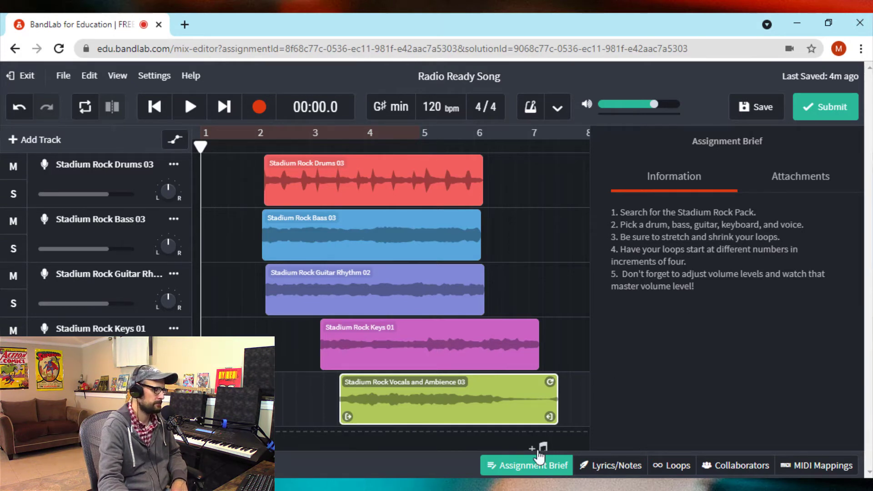
{"action": "left_click", "coordinate": [548, 468]}
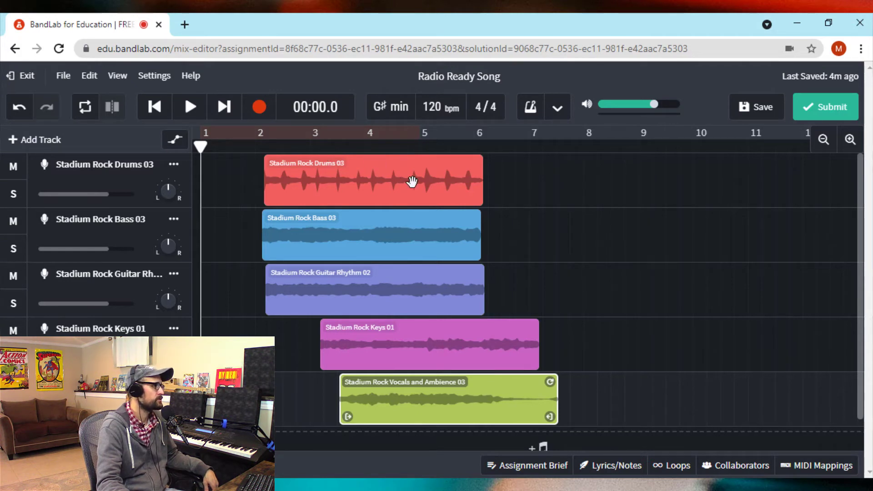
Step: Stagger the loops in four-bar increments: drums at bar 1, bass at 5, guitar at 9, keys at 13 and vocals at 17
{"action": "left_click_drag", "start_coordinate": [411, 182], "coordinate": [220, 185]}
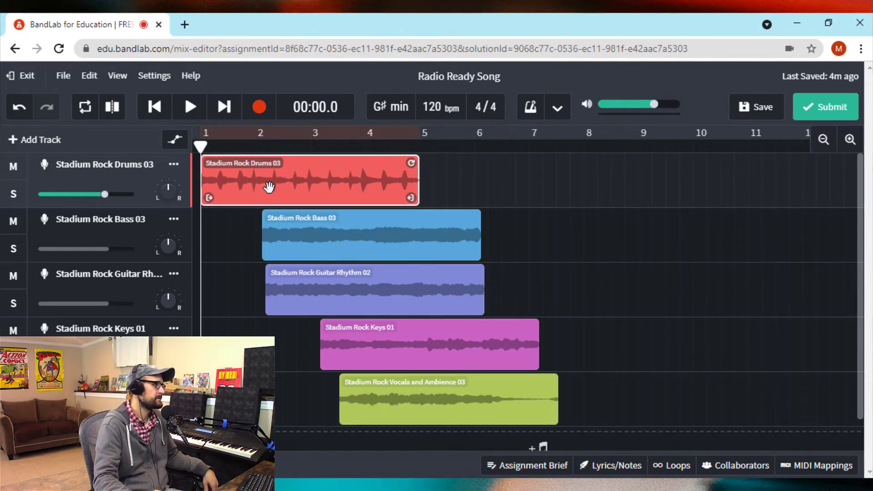
{"action": "left_click_drag", "start_coordinate": [335, 245], "coordinate": [495, 247]}
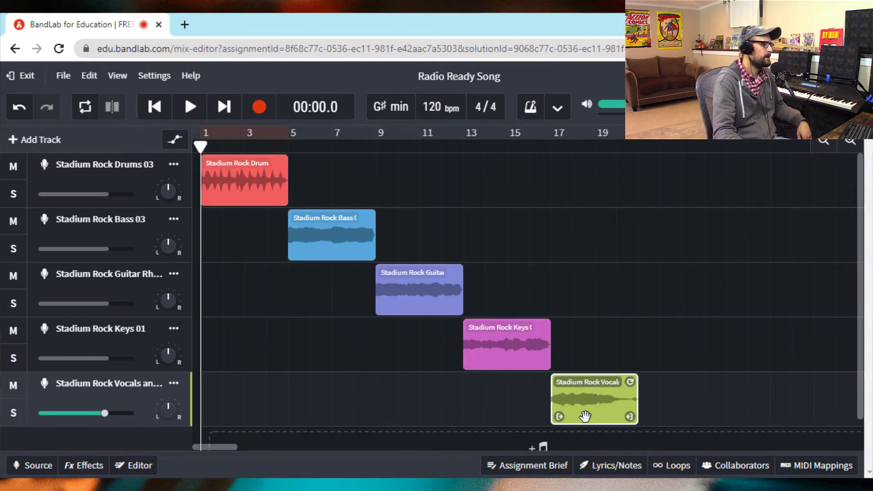
Step: Rearrange the loop starts: keys at bar 9, vocals at bar 13 and guitar at bar 17
{"action": "left_click_drag", "start_coordinate": [585, 415], "coordinate": [500, 404]}
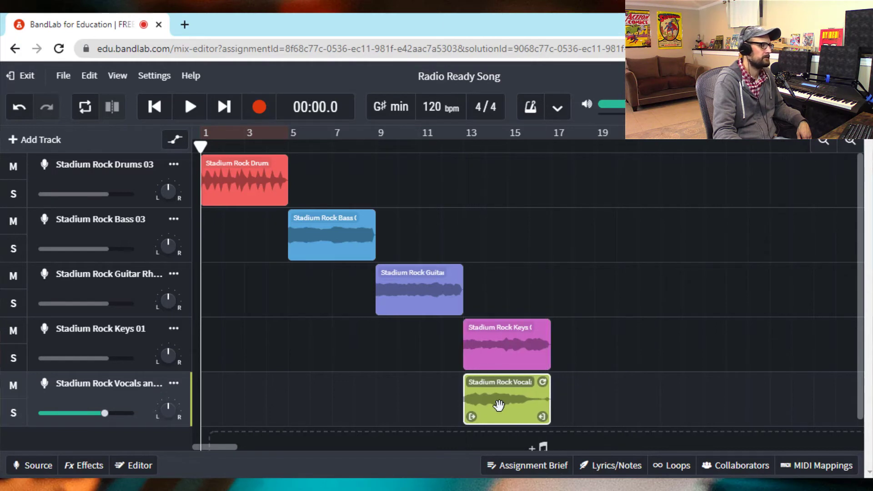
{"action": "left_click_drag", "start_coordinate": [487, 350], "coordinate": [401, 335]}
{"action": "left_click_drag", "start_coordinate": [431, 302], "coordinate": [583, 312]}
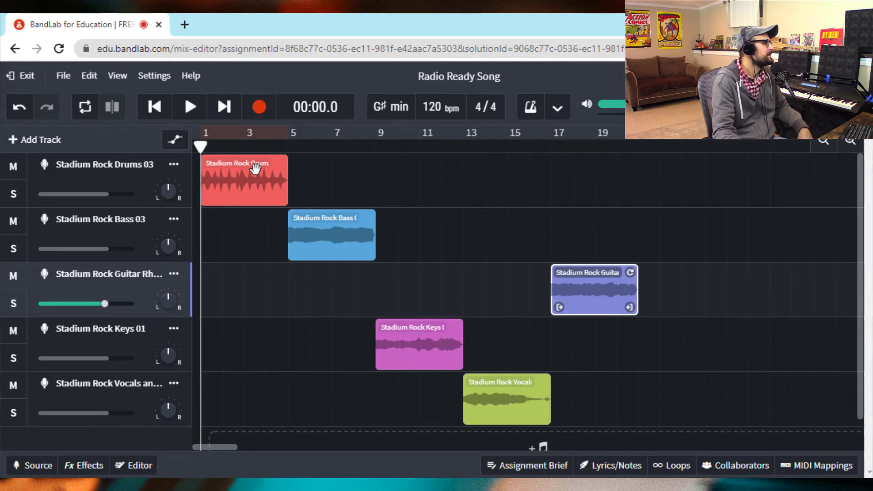
Step: Extend the drums loop from bar 1 and the bass loop from bar 5 so both repeat up to bar 21
{"action": "left_click", "coordinate": [269, 177]}
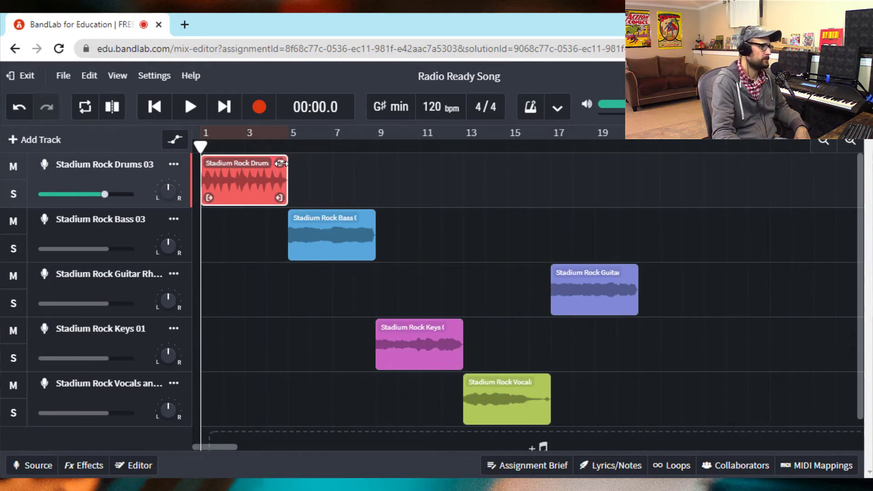
{"action": "left_click_drag", "start_coordinate": [306, 169], "coordinate": [631, 177]}
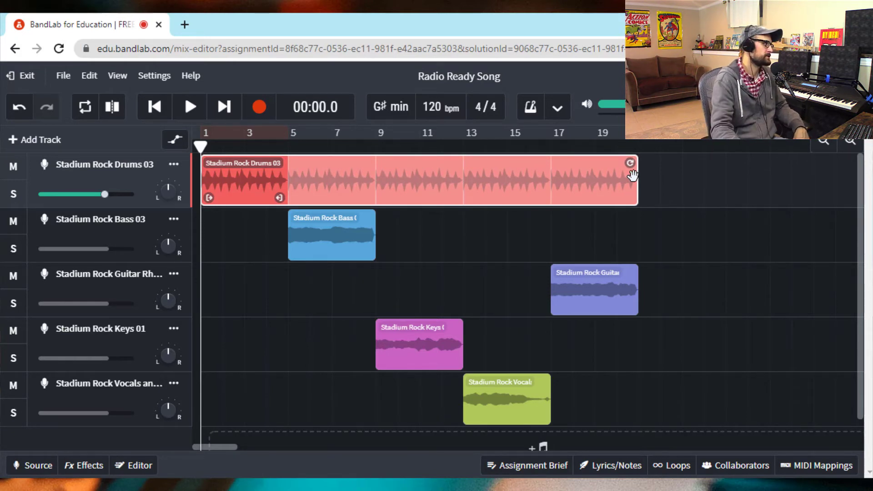
{"action": "left_click", "coordinate": [346, 246]}
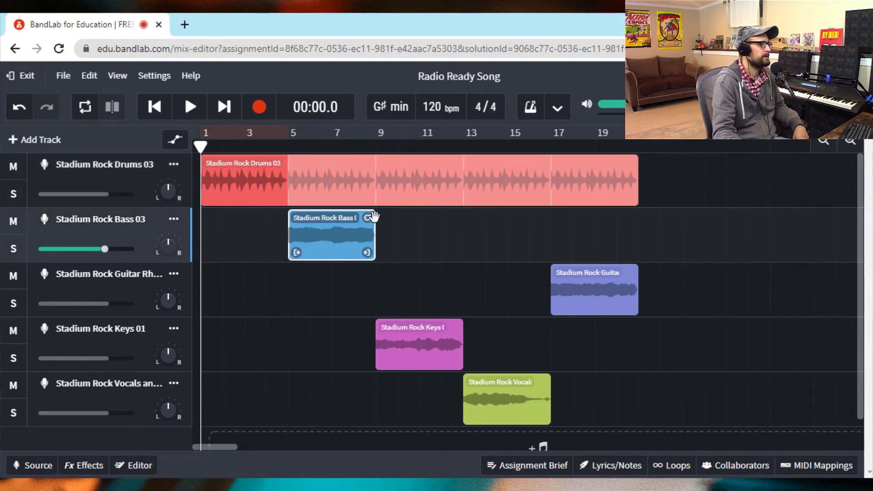
{"action": "left_click_drag", "start_coordinate": [380, 220], "coordinate": [627, 244]}
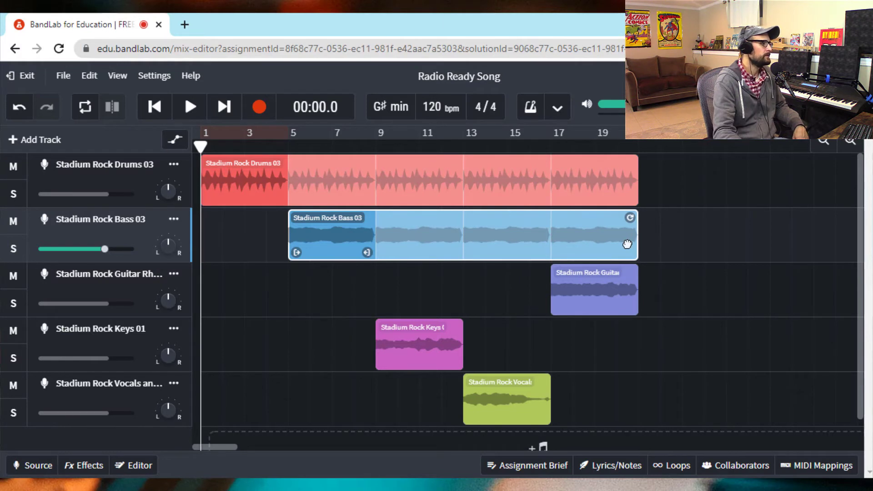
Step: Extend the keys loop to repeat up to bar 17 and the vocals loop up to bar 25
{"action": "left_click", "coordinate": [446, 331]}
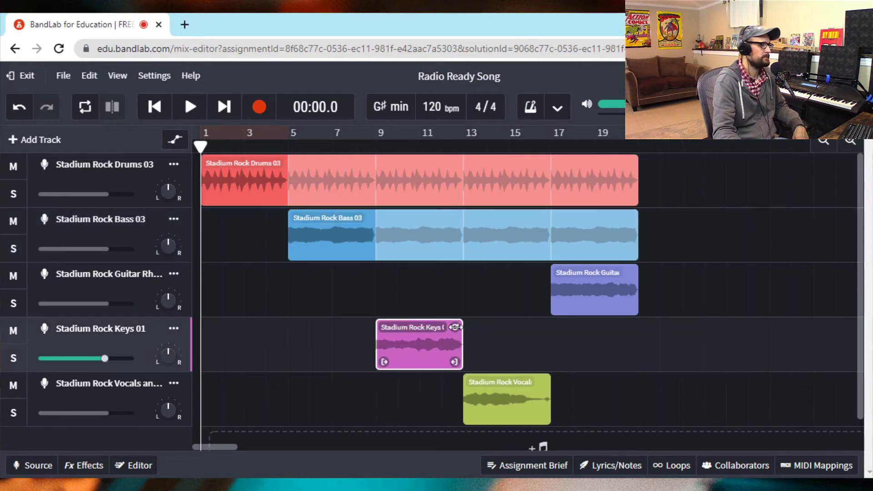
{"action": "left_click_drag", "start_coordinate": [455, 327], "coordinate": [543, 335]}
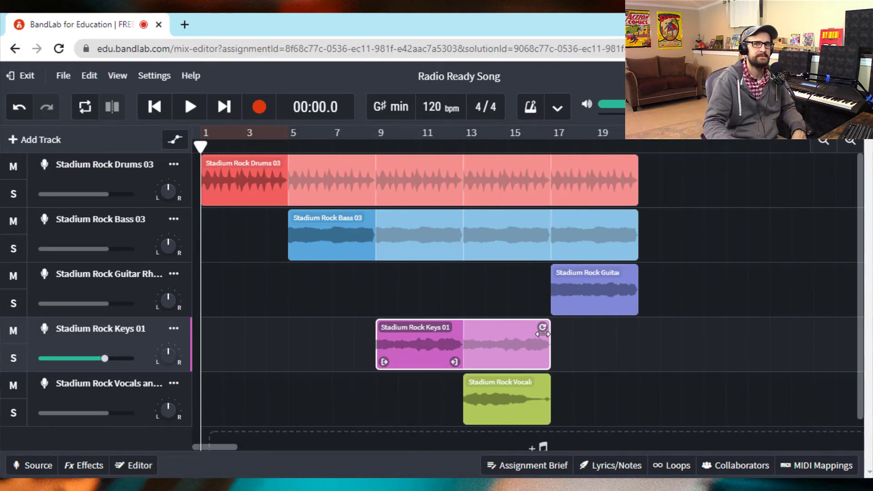
{"action": "left_click", "coordinate": [530, 387]}
{"action": "left_click_drag", "start_coordinate": [546, 383], "coordinate": [720, 404]}
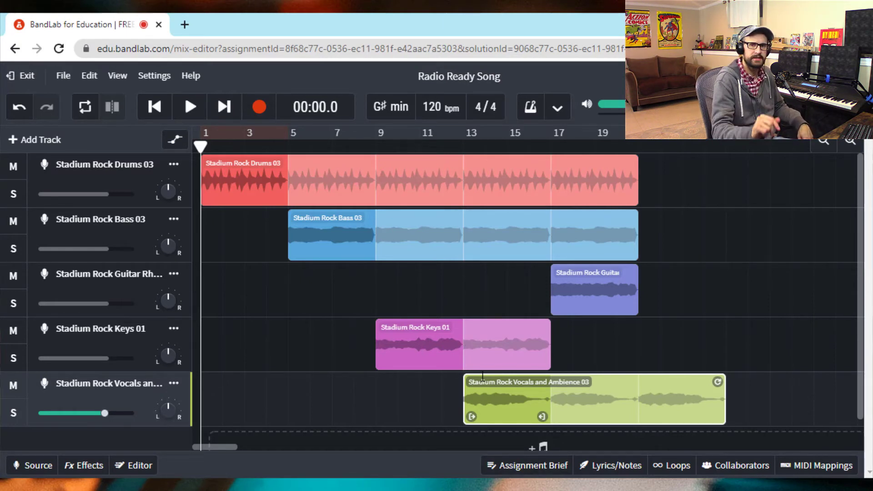
Step: Review the assignment brief's instructions on adjusting volume levels and hide the brief again
{"action": "left_click", "coordinate": [398, 354]}
{"action": "mouse_move", "coordinate": [385, 364]}
{"action": "left_mouse_down"}
{"action": "mouse_move", "coordinate": [408, 363]}
{"action": "mouse_move", "coordinate": [386, 364]}
{"action": "left_mouse_up"}
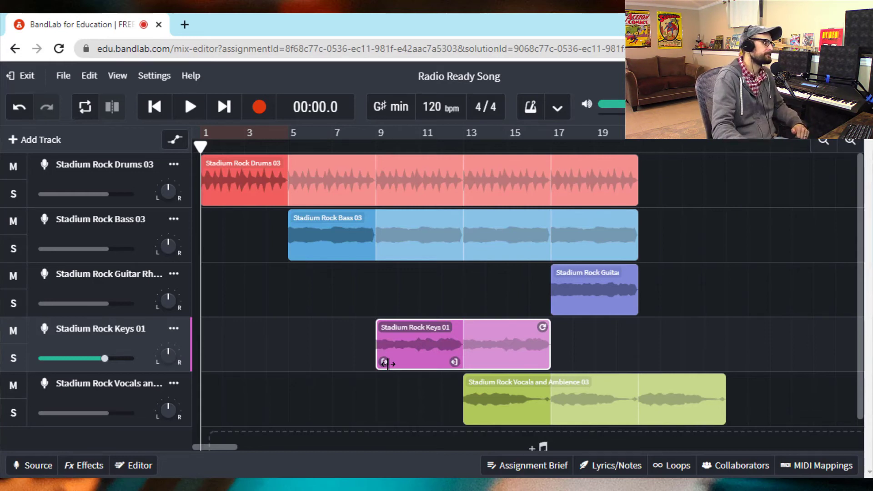
{"action": "left_click", "coordinate": [556, 467]}
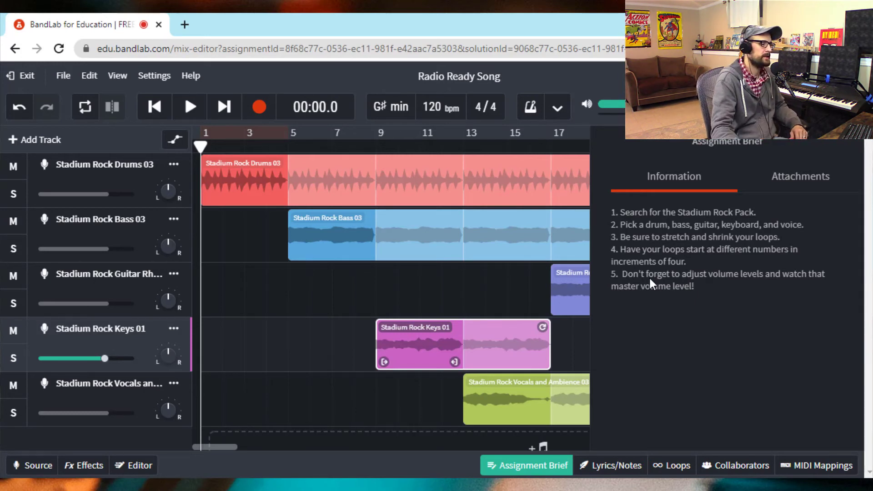
{"action": "left_click", "coordinate": [526, 465]}
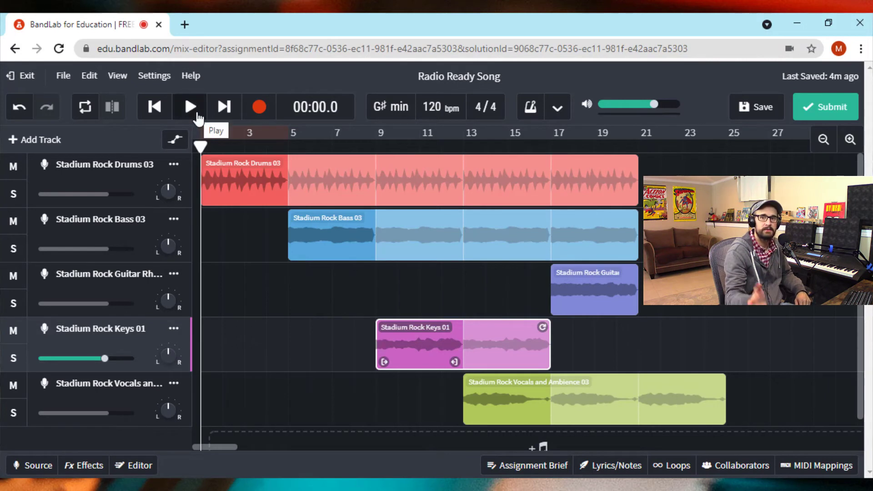
Step: Play the song from the start and slightly lower the bass track's volume while listening
{"action": "left_click", "coordinate": [190, 107]}
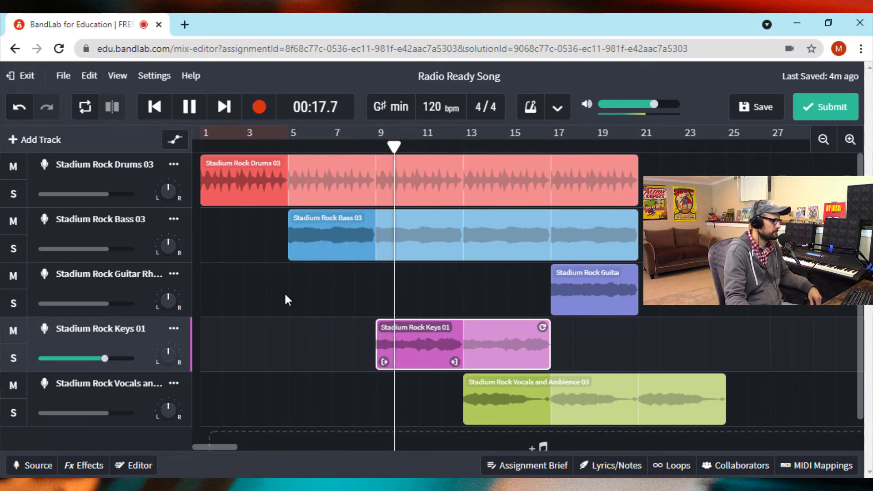
{"action": "left_click", "coordinate": [94, 247]}
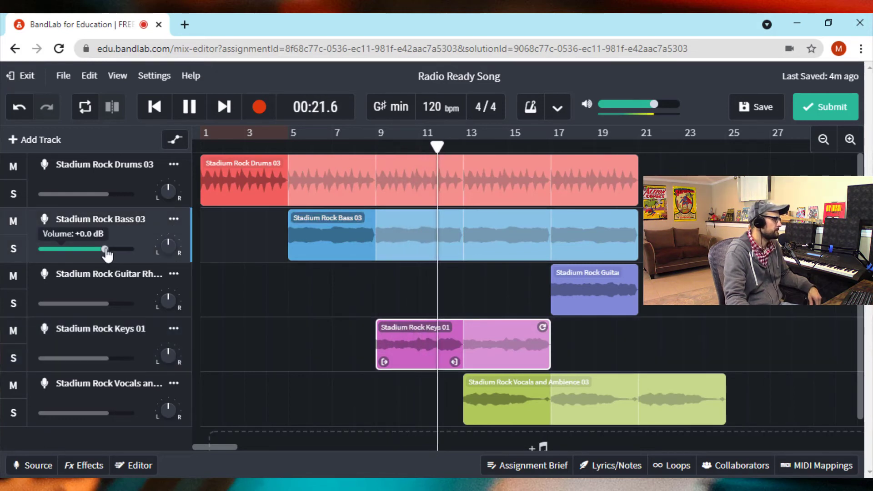
{"action": "left_click_drag", "start_coordinate": [105, 249], "coordinate": [96, 250]}
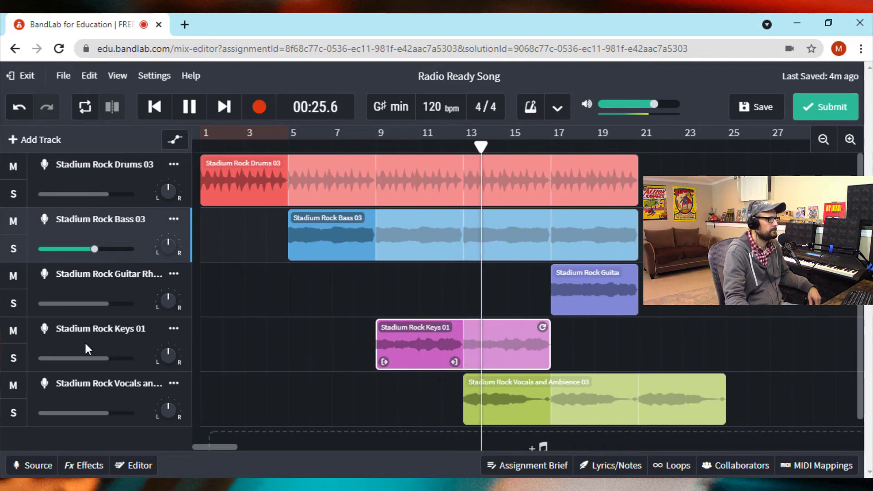
Step: During playback, raise the vocals track's volume slightly, lower the guitar track to about -2.4 dB, and stop playback
{"action": "mouse_move", "coordinate": [109, 417]}
{"action": "left_click_drag", "start_coordinate": [108, 415], "coordinate": [118, 416]}
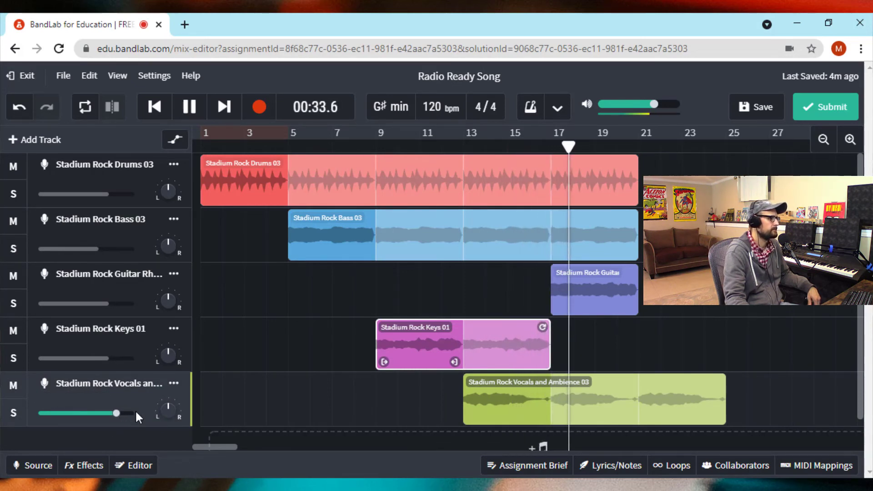
{"action": "mouse_move", "coordinate": [105, 306]}
{"action": "left_click_drag", "start_coordinate": [104, 306], "coordinate": [98, 305]}
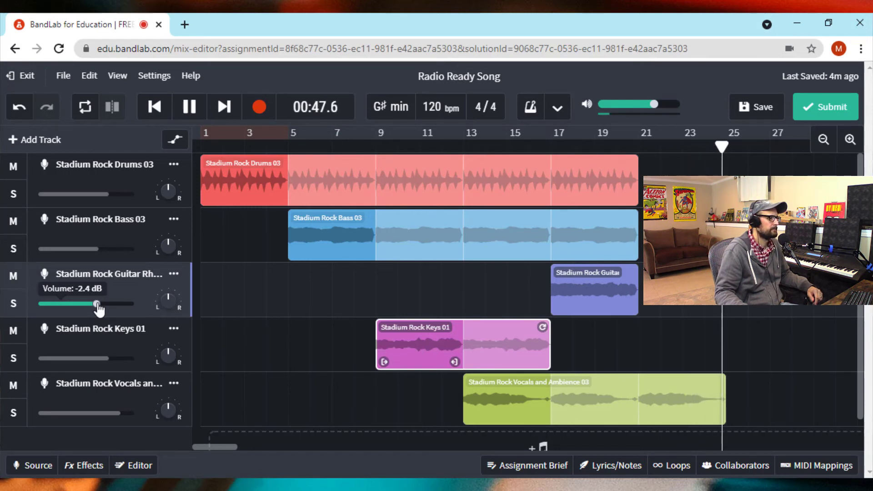
{"action": "key", "text": "space"}
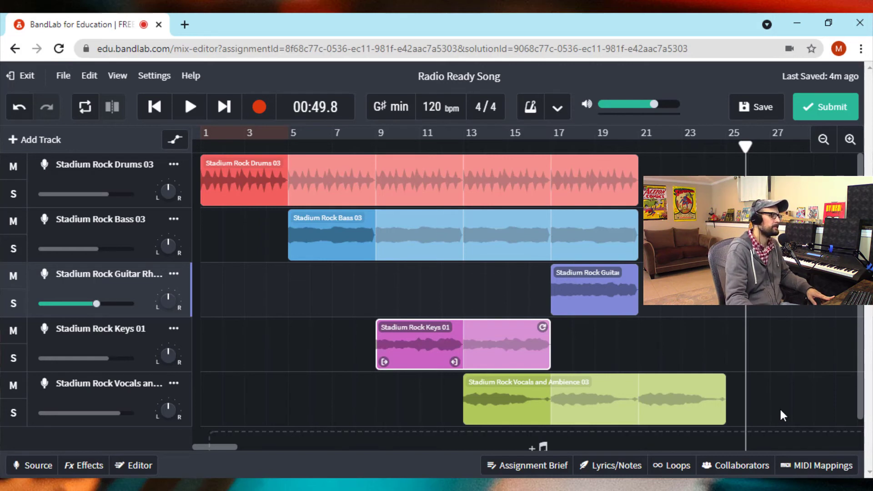
Step: Shorten the repeated vocals loop so it ends just before bar 25, and save the song
{"action": "left_click", "coordinate": [701, 406]}
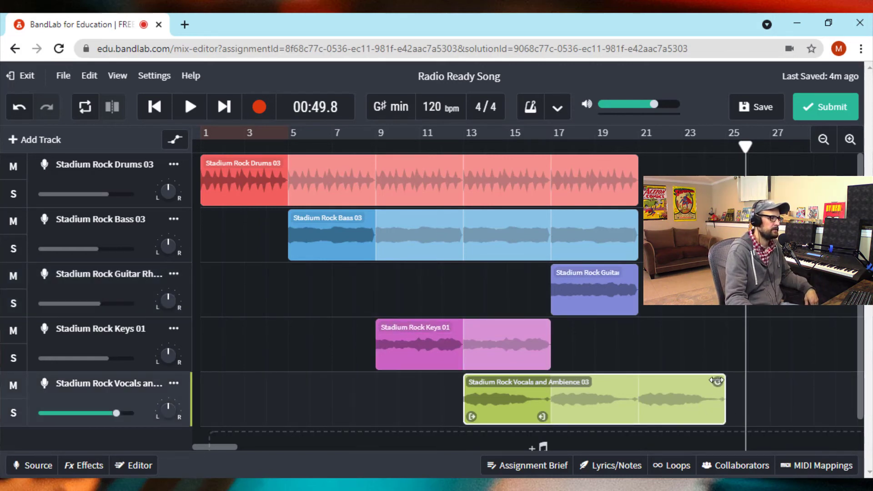
{"action": "mouse_move", "coordinate": [713, 380]}
{"action": "left_mouse_down"}
{"action": "mouse_move", "coordinate": [701, 379]}
{"action": "mouse_move", "coordinate": [723, 379]}
{"action": "mouse_move", "coordinate": [695, 379]}
{"action": "mouse_move", "coordinate": [730, 379]}
{"action": "mouse_move", "coordinate": [710, 380]}
{"action": "left_mouse_up"}
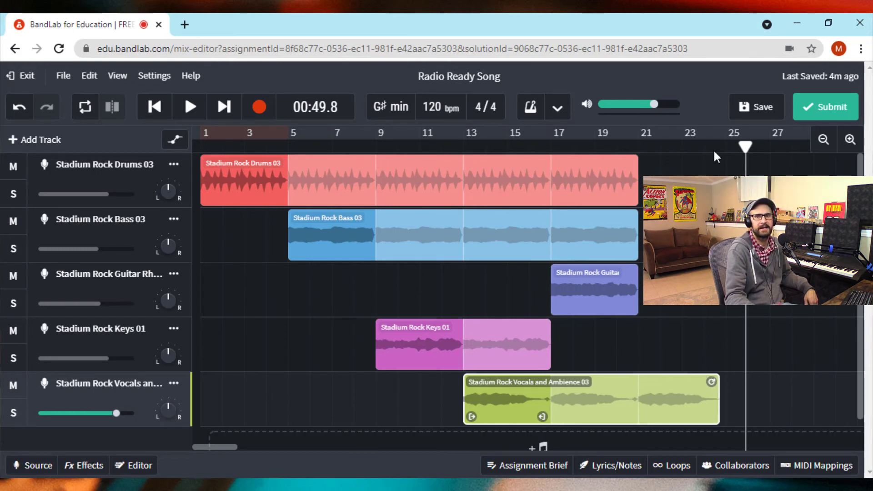
{"action": "left_click", "coordinate": [759, 108]}
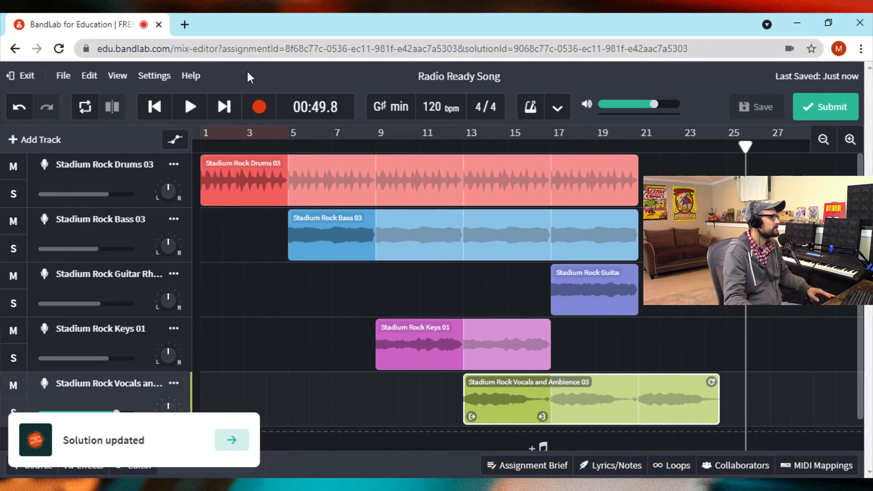
Step: Play the song again from the beginning, slightly lower the drums track's volume, and stop playback at the end
{"action": "left_click", "coordinate": [155, 107]}
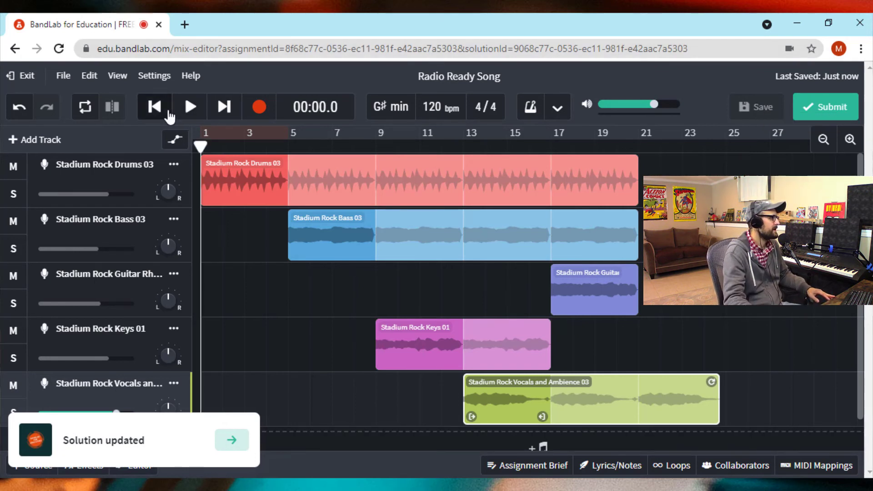
{"action": "left_click", "coordinate": [191, 113]}
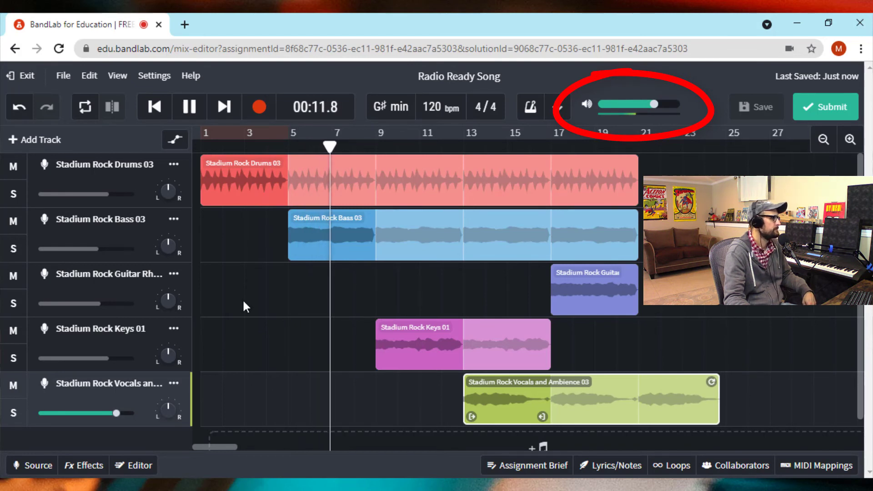
{"action": "left_click", "coordinate": [104, 195]}
{"action": "left_click_drag", "start_coordinate": [104, 195], "coordinate": [100, 195]}
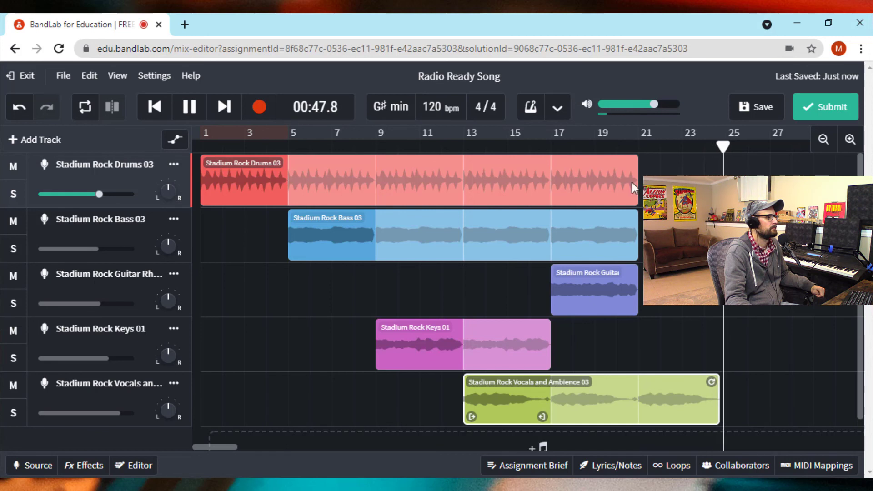
{"action": "left_click", "coordinate": [190, 109]}
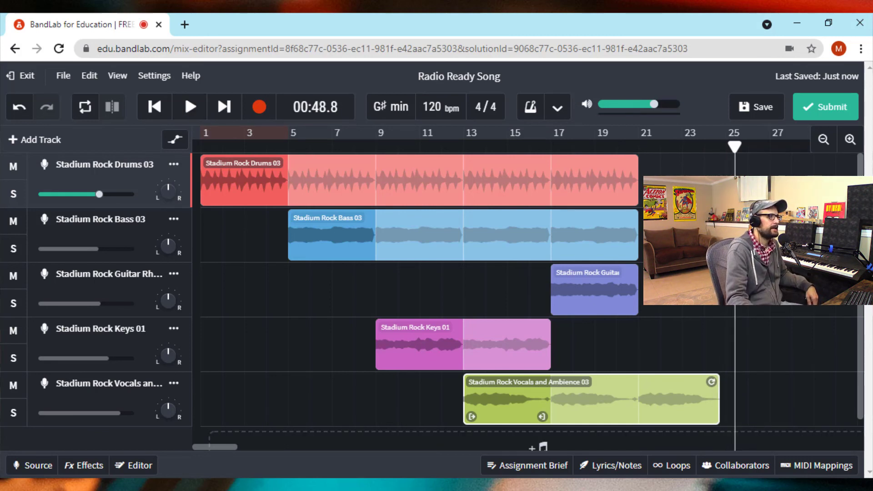
Step: Save the finished mix and start submitting the assignment
{"action": "left_click", "coordinate": [751, 116]}
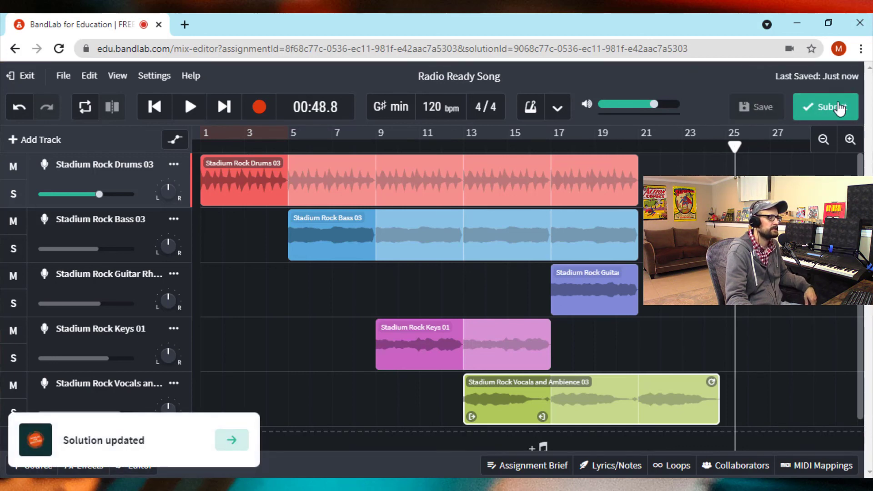
{"action": "left_click", "coordinate": [839, 108]}
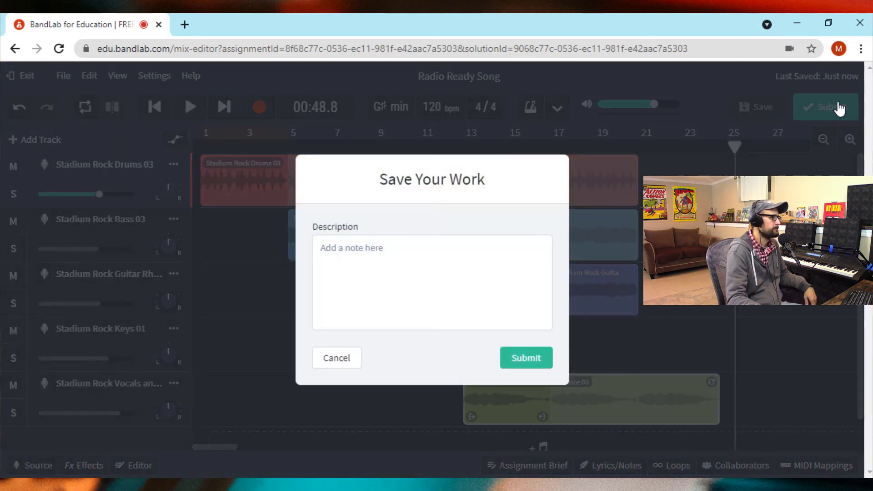